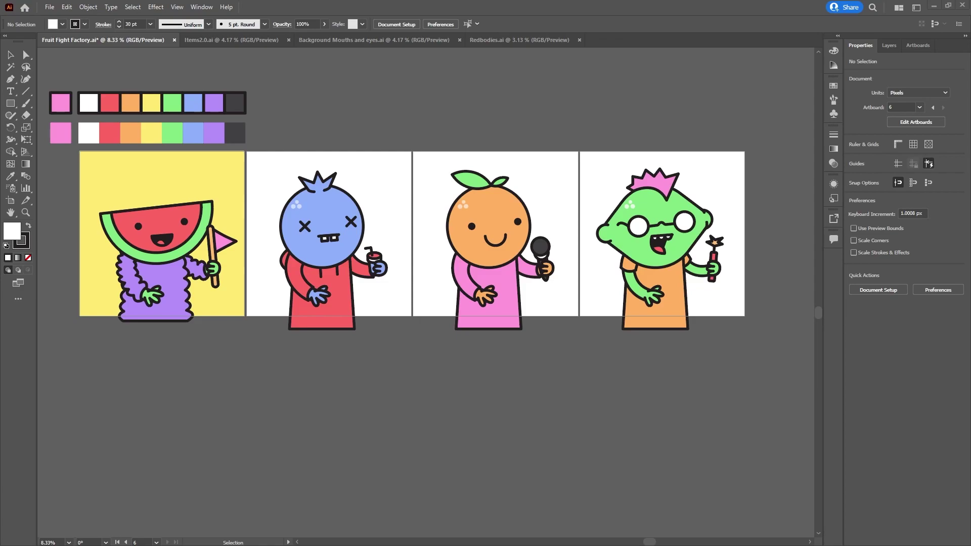
- Save the Fruit Fight Factory.ai character sheet
key(ctrl+s)
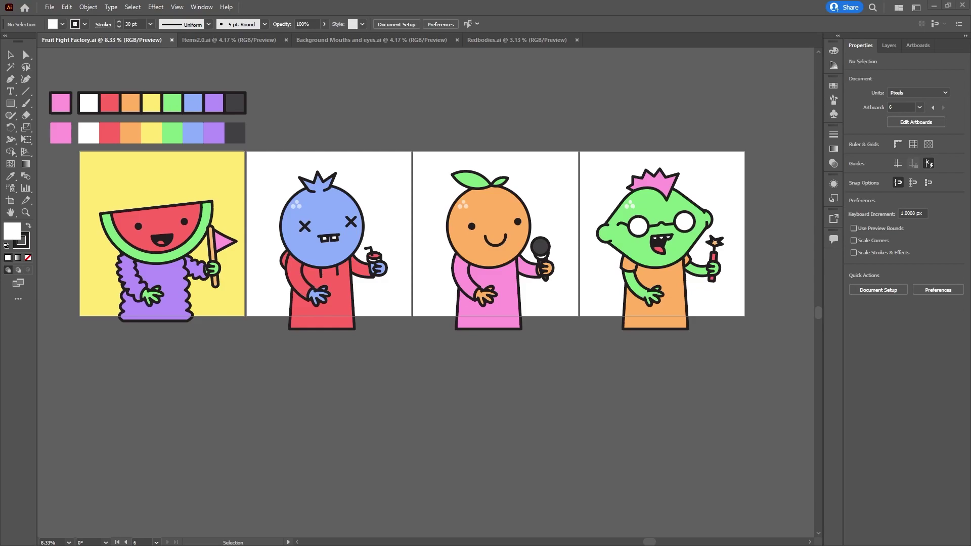
drag(367, 356, 390, 364)
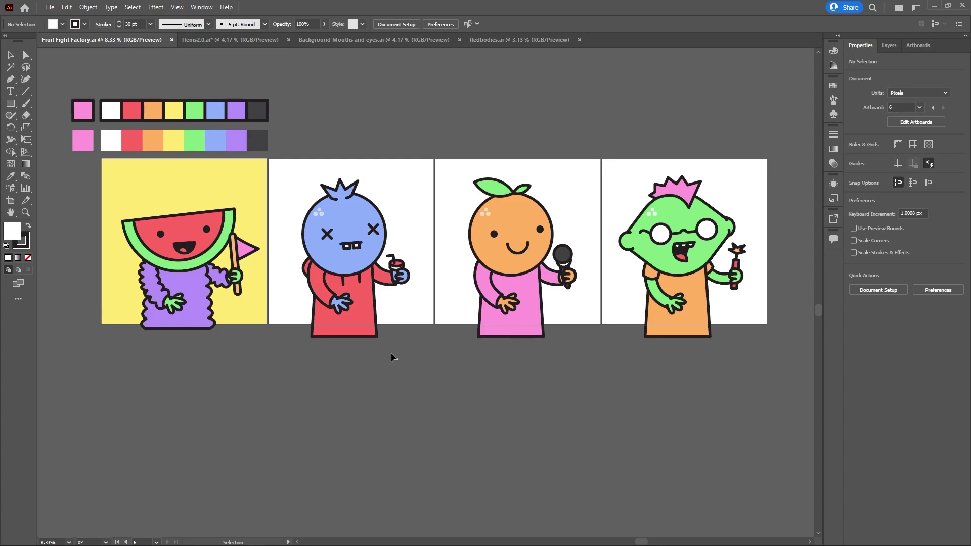
scroll(462, 191, right, 2)
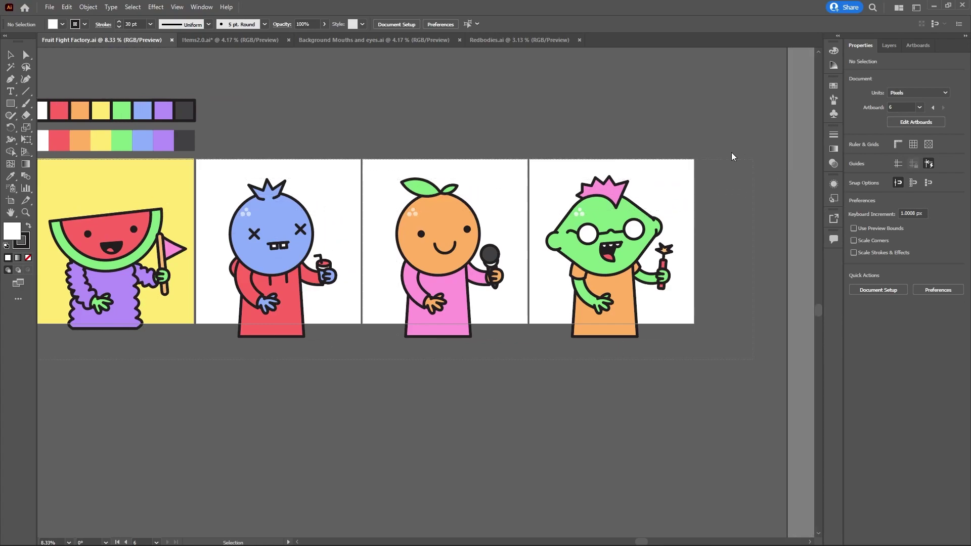
- Select all artwork, deselect it, and switch to the Items2.0.ai document
key(ctrl+a)
scroll(569, 114, left, 2)
click(491, 104)
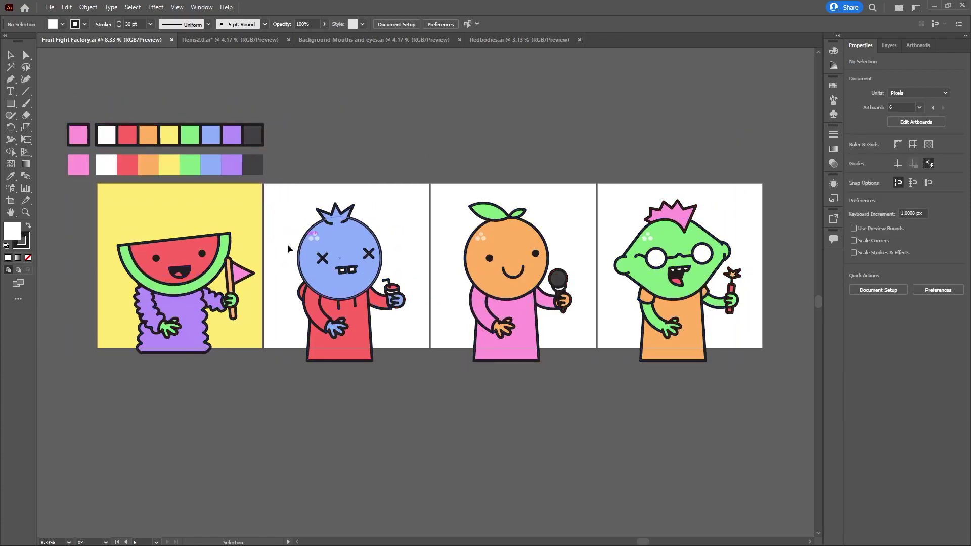
click(229, 40)
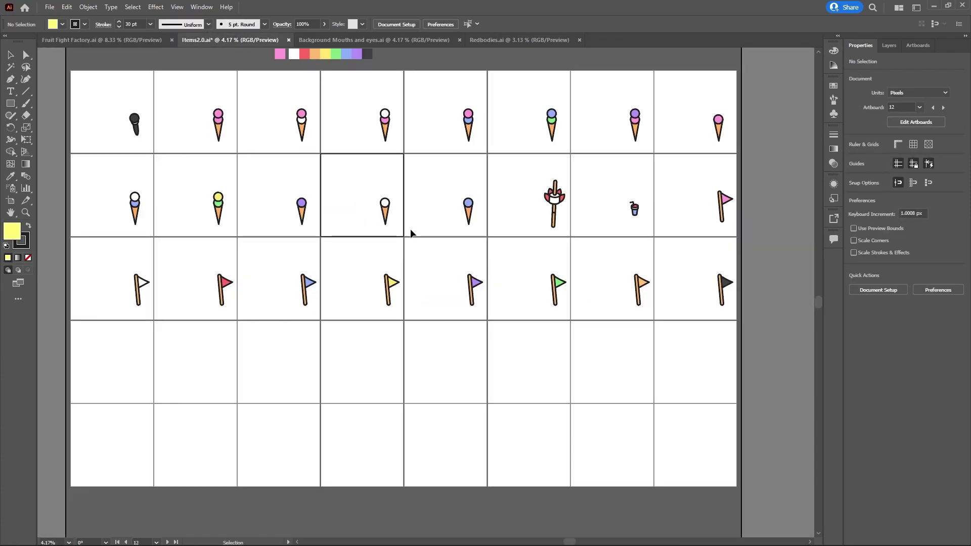
- Copy the row 2, column 4 ice cream and paste it in place on the row 4, column 4 artboard
key(a)
drag(407, 241, 365, 185)
key(ctrl+c)
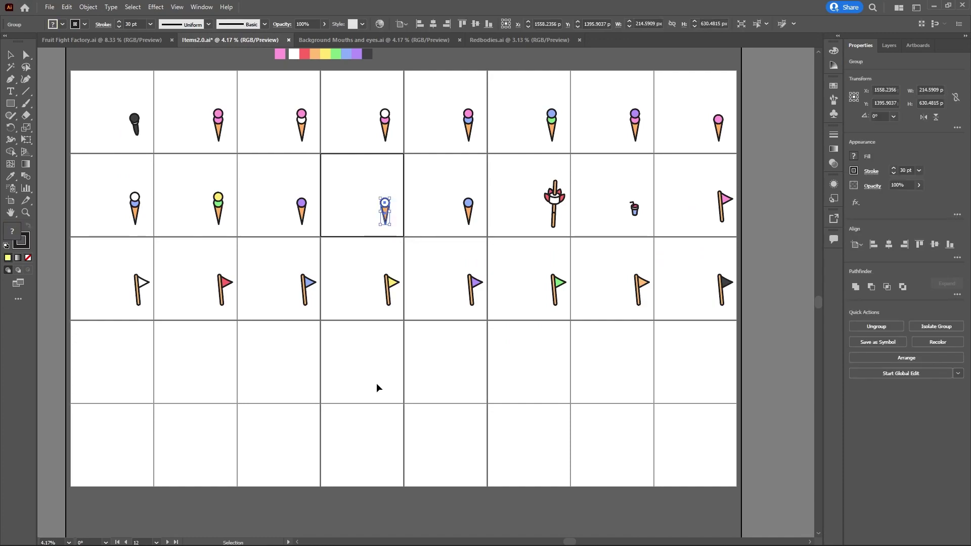
click(362, 362)
key(ctrl+shift+v)
click(419, 360)
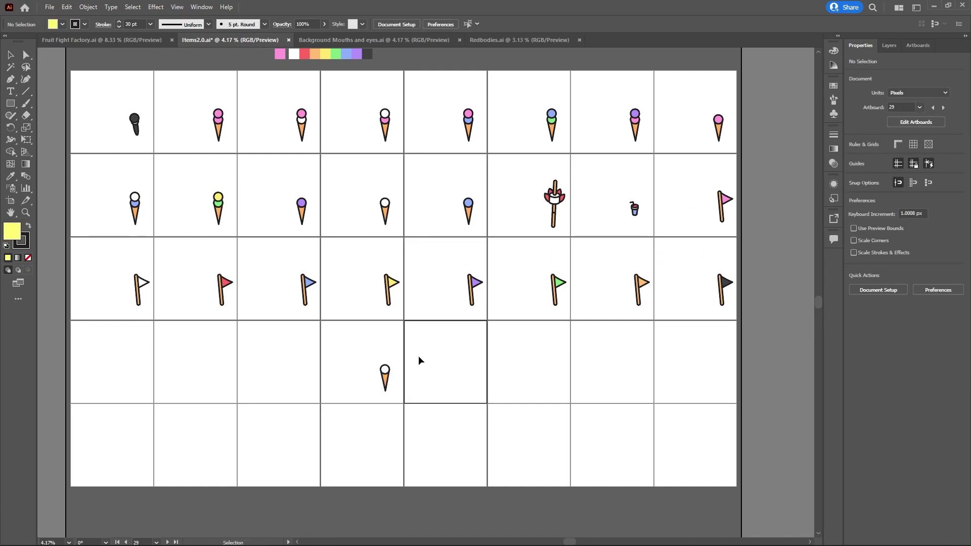
- In Background Mouths and eyes, start Export As with Use Artboards ticked
click(389, 40)
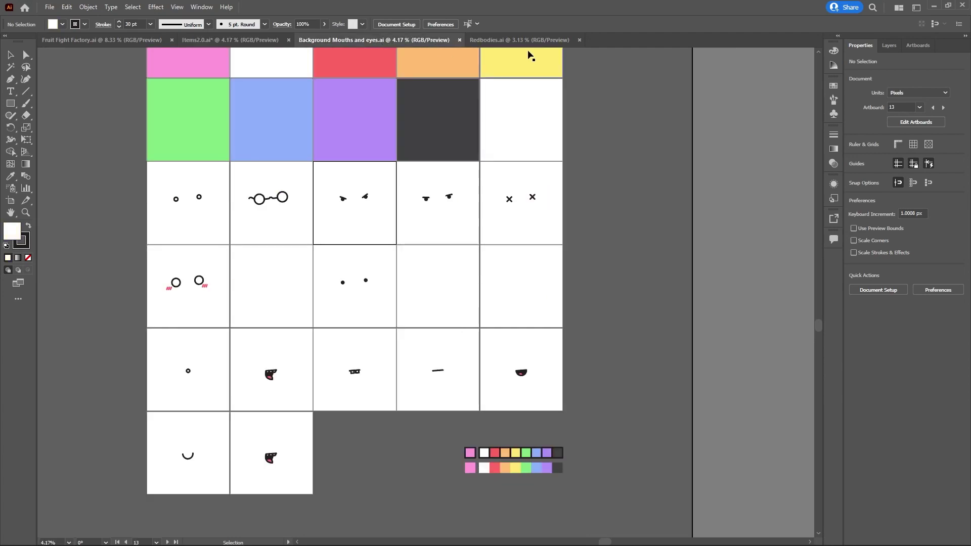
click(504, 40)
click(384, 40)
click(50, 7)
mouse_move(109, 206)
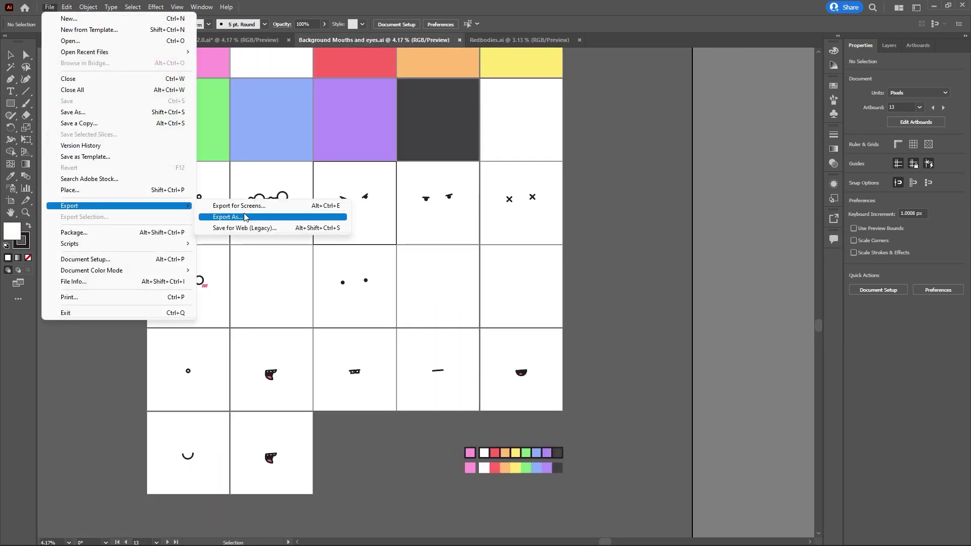
click(248, 217)
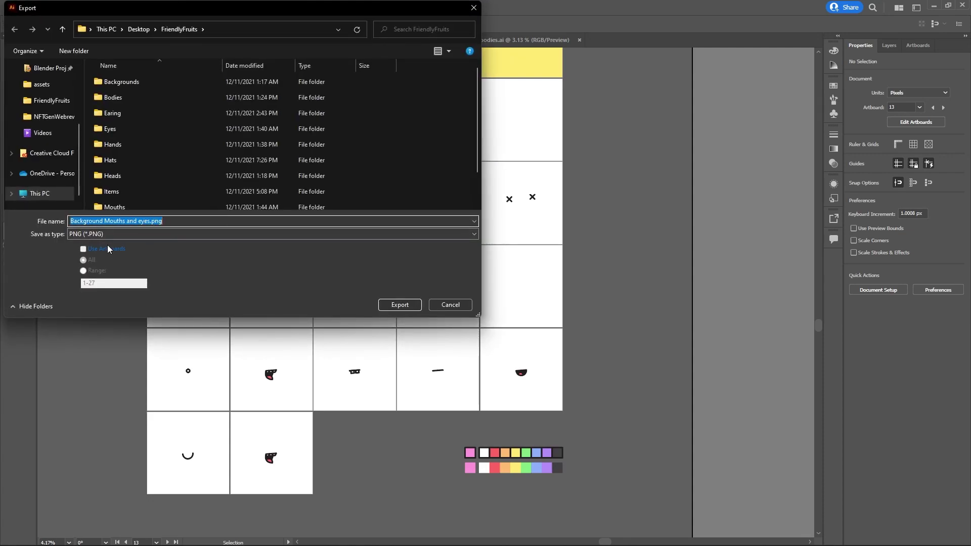
click(85, 248)
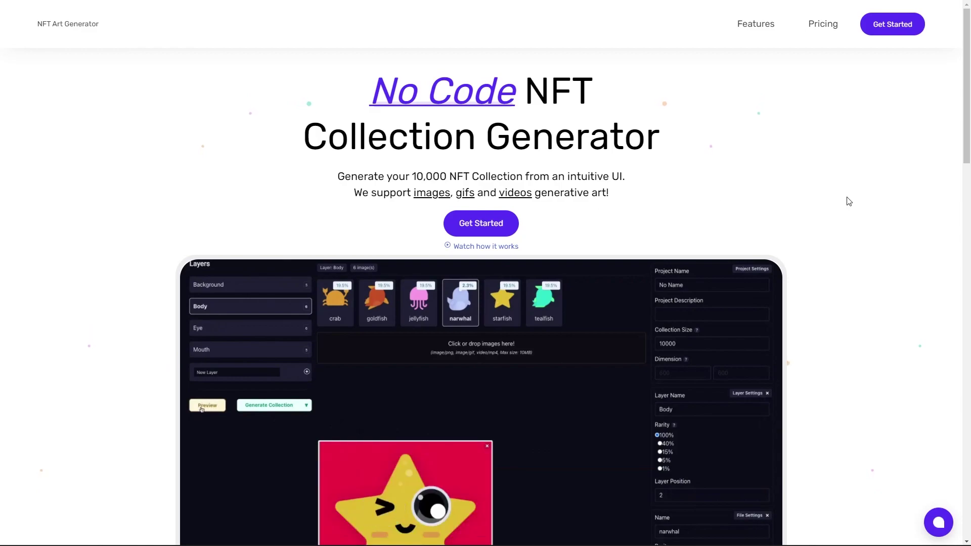
- Enter the editor from the landing page via Get Started
click(498, 225)
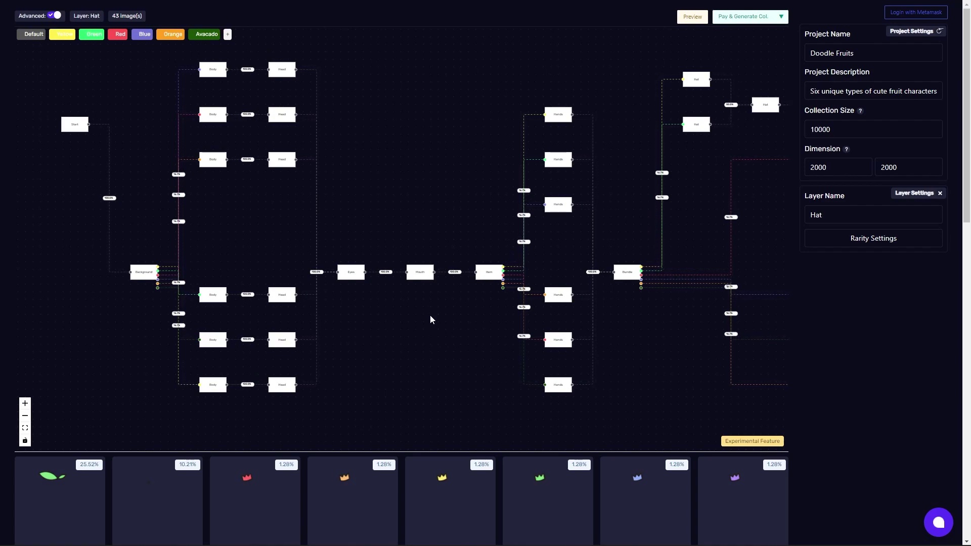
- Generate eight random previews, including a frog, a watermelon and an orange with a heart
click(683, 18)
click(684, 19)
click(684, 20)
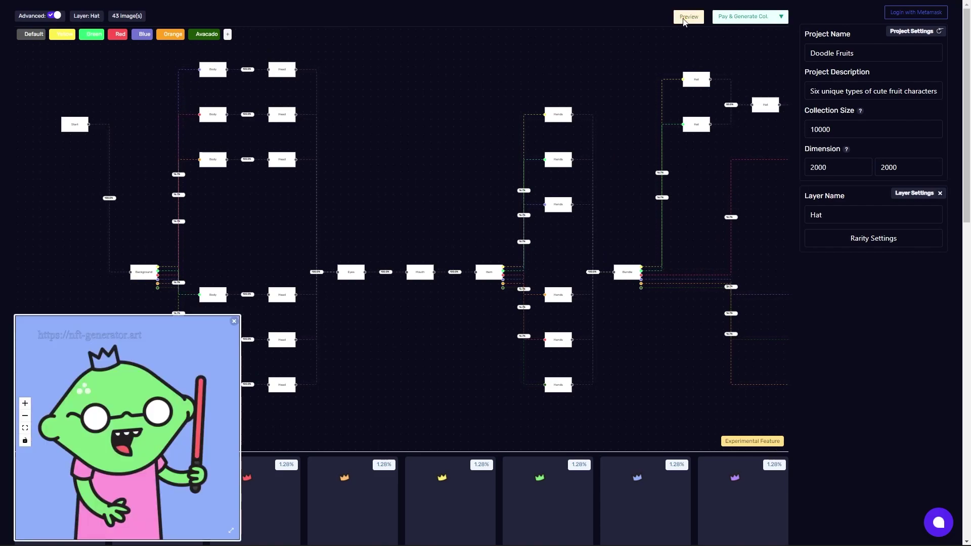
click(683, 18)
click(683, 18)
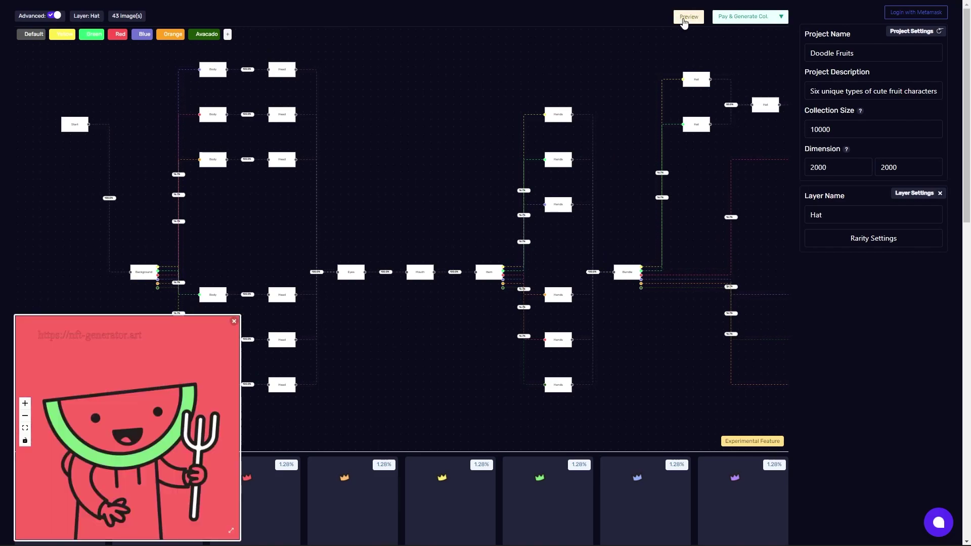
click(683, 18)
click(683, 18)
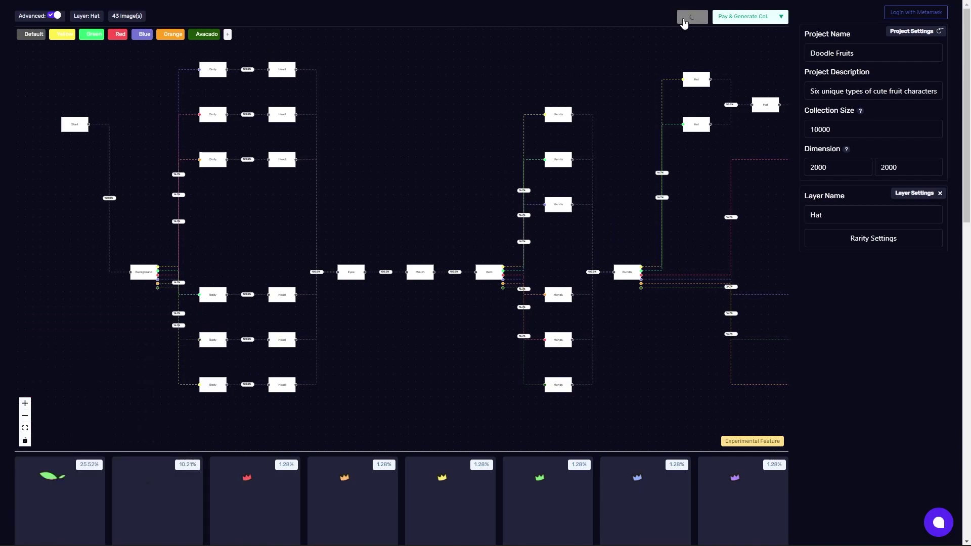
click(683, 18)
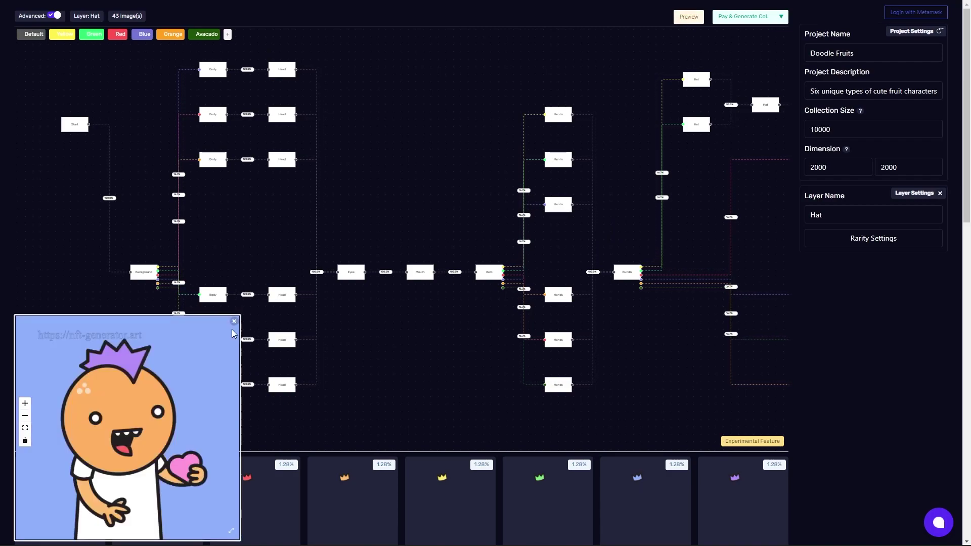
- Close the preview and inspect the three Body layer nodes and their images
click(234, 321)
scroll(203, 259, up, 2)
drag(202, 261, 232, 224)
scroll(221, 281, up, 1)
click(234, 258)
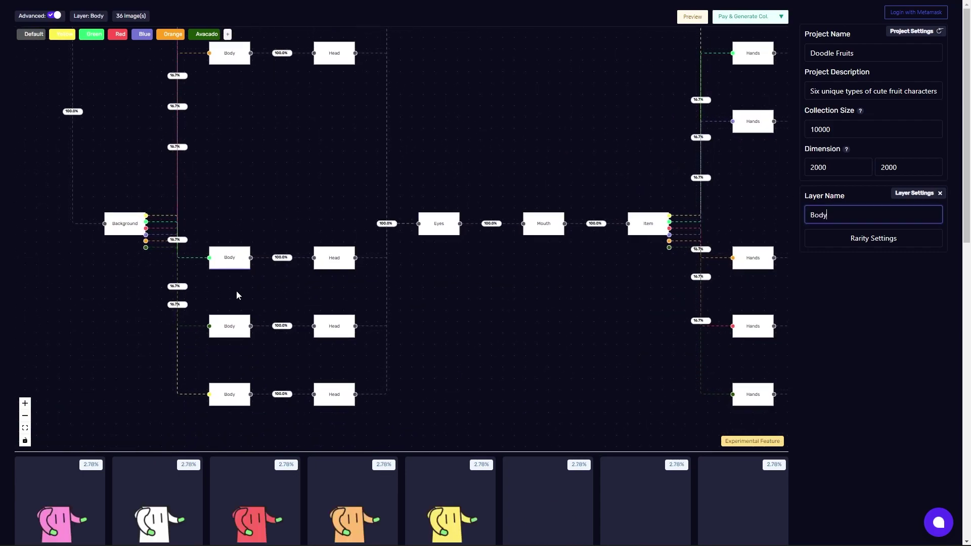
click(229, 330)
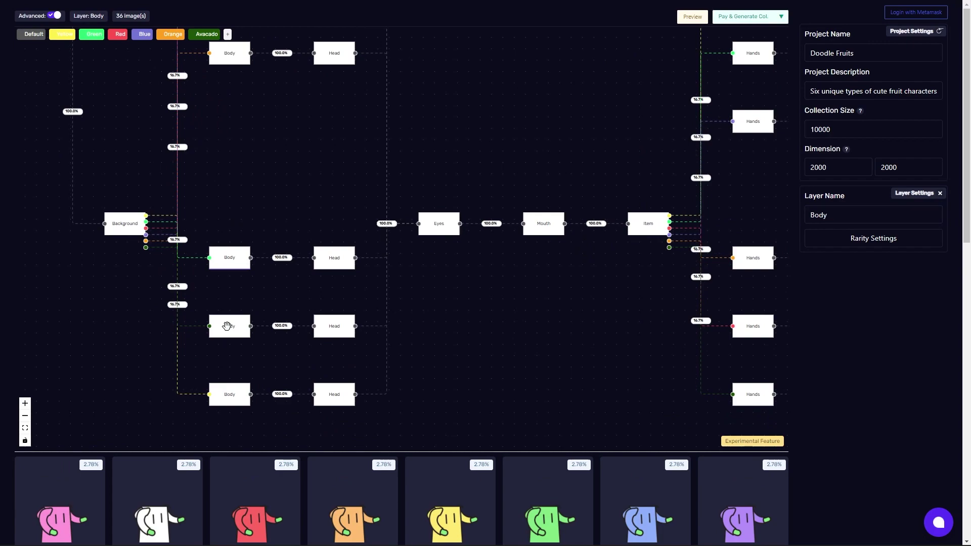
click(229, 394)
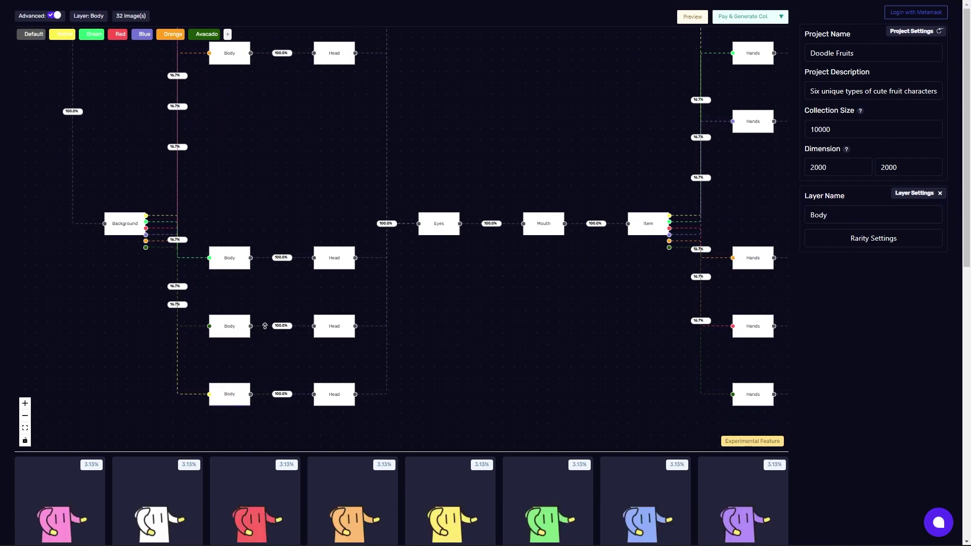
- Inspect the Head, Eyes, Mouth and Item layers' images
drag(272, 295, 257, 298)
scroll(256, 297, right, 3)
scroll(256, 296, down, 1)
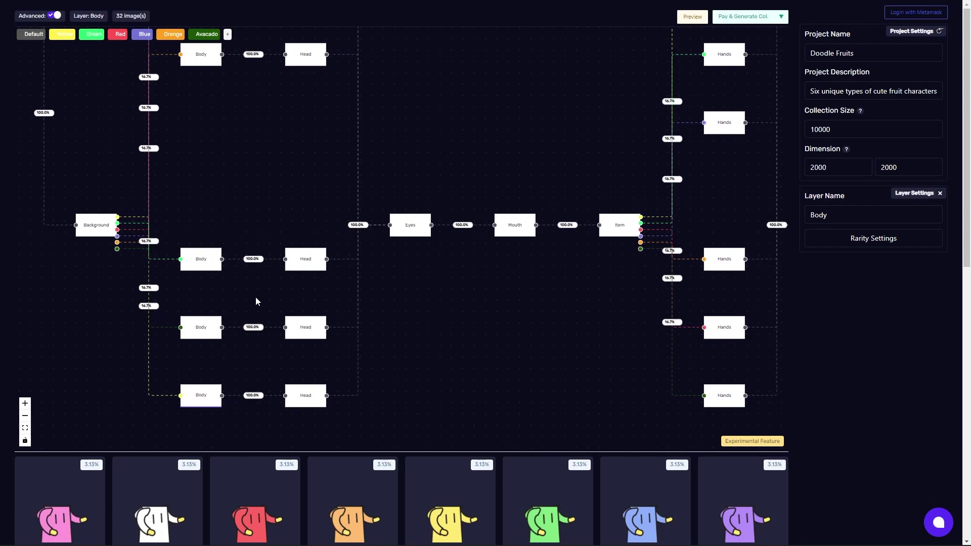
drag(222, 361, 263, 329)
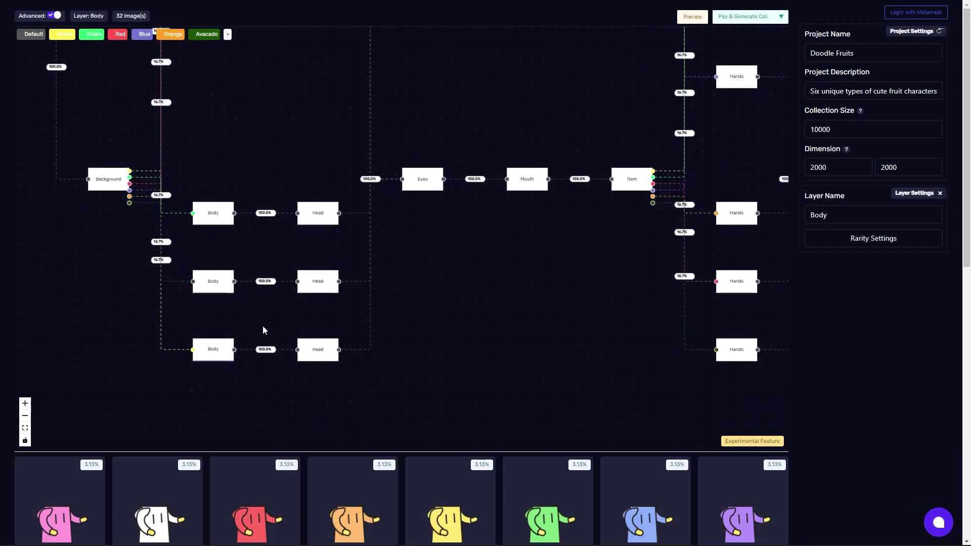
click(316, 349)
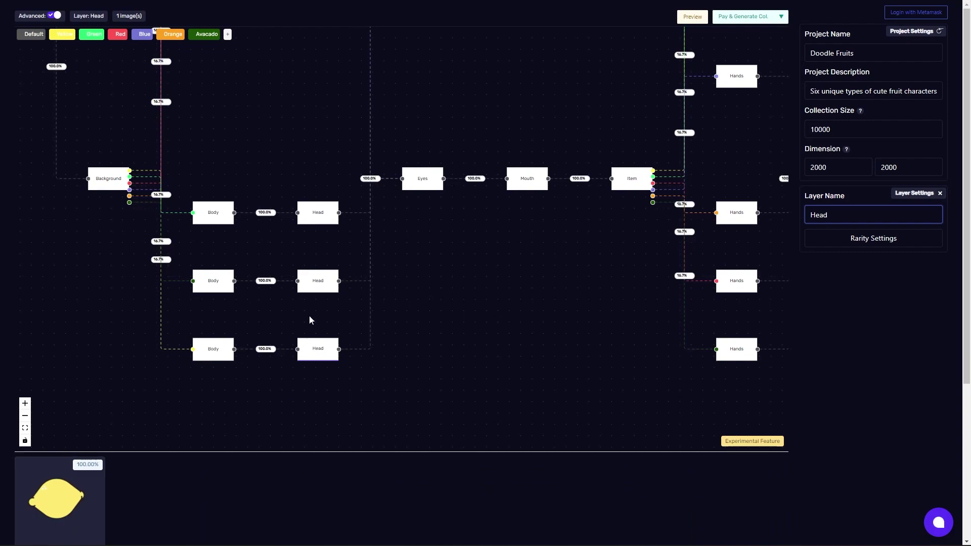
drag(438, 242, 265, 320)
click(241, 266)
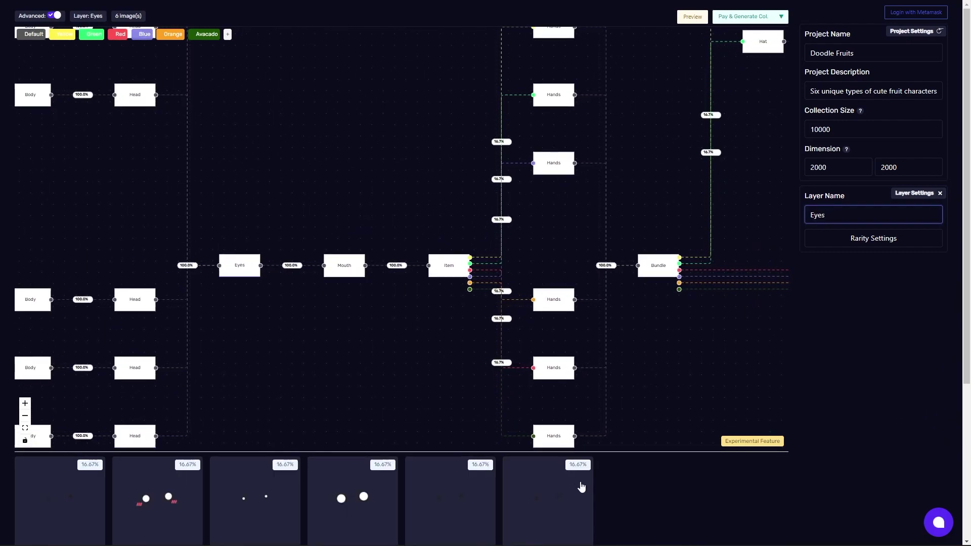
drag(372, 347, 226, 301)
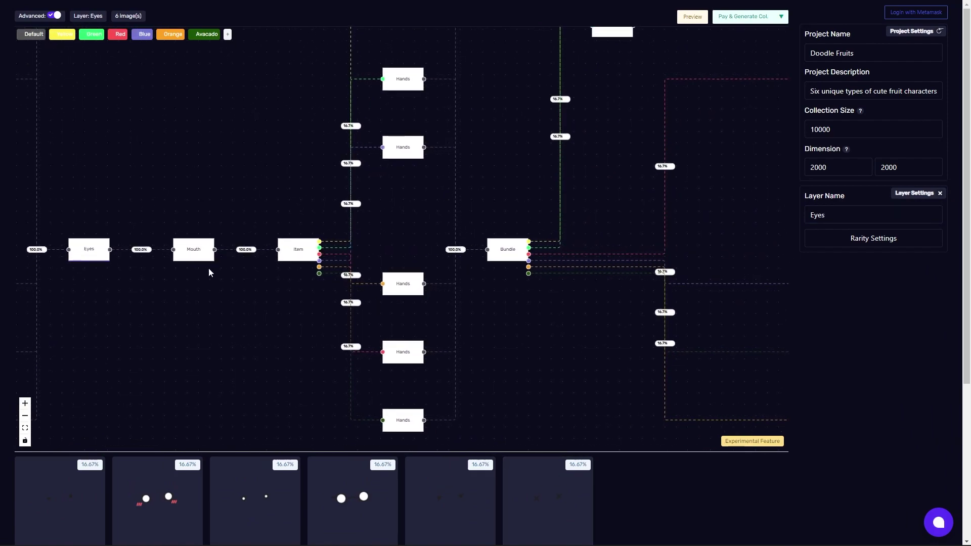
click(194, 250)
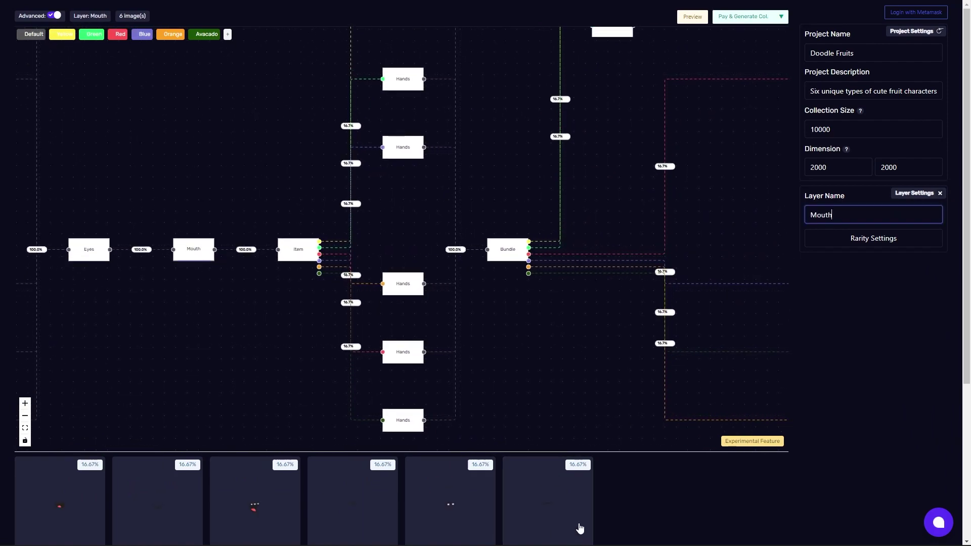
drag(294, 245, 219, 237)
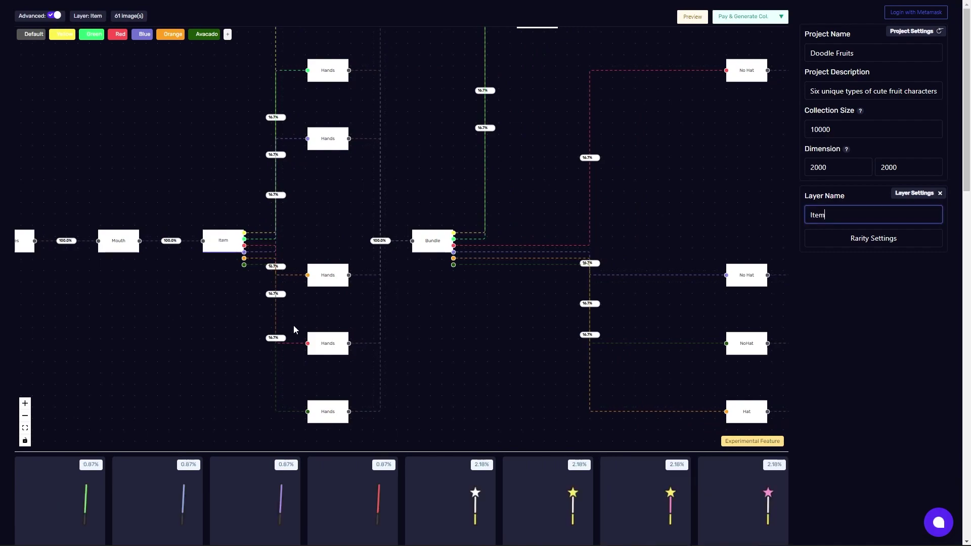
- Inspect the two Hands layers and the Bundle layer
drag(295, 330, 241, 326)
click(245, 401)
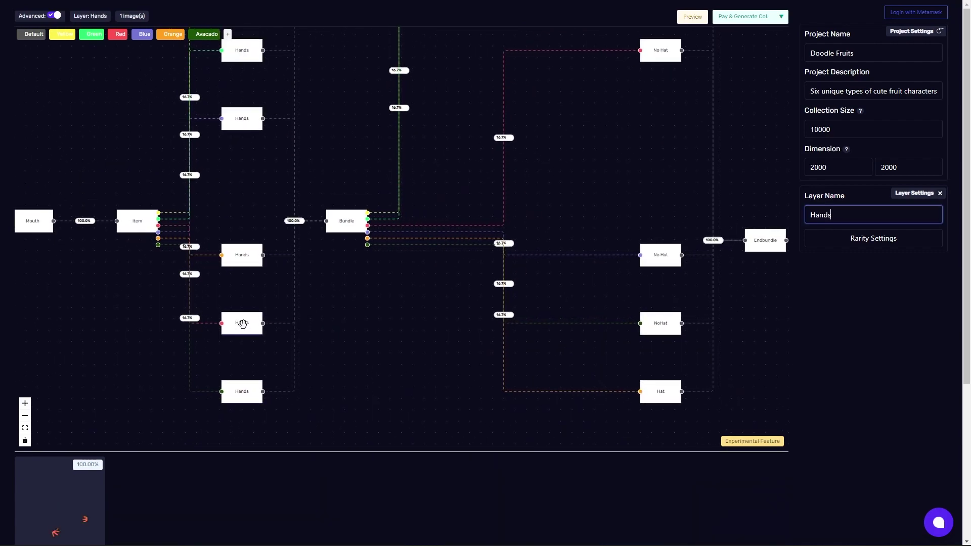
click(246, 256)
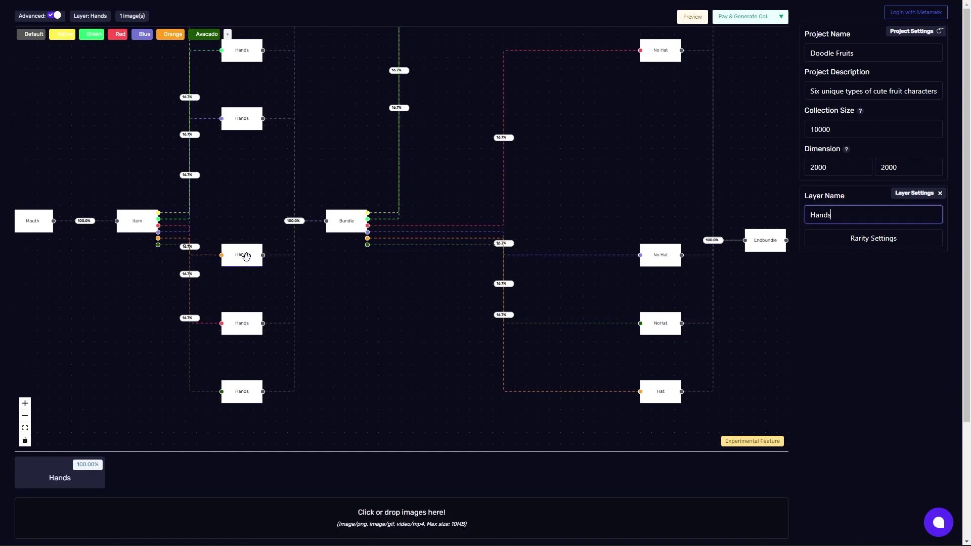
drag(226, 191, 152, 197)
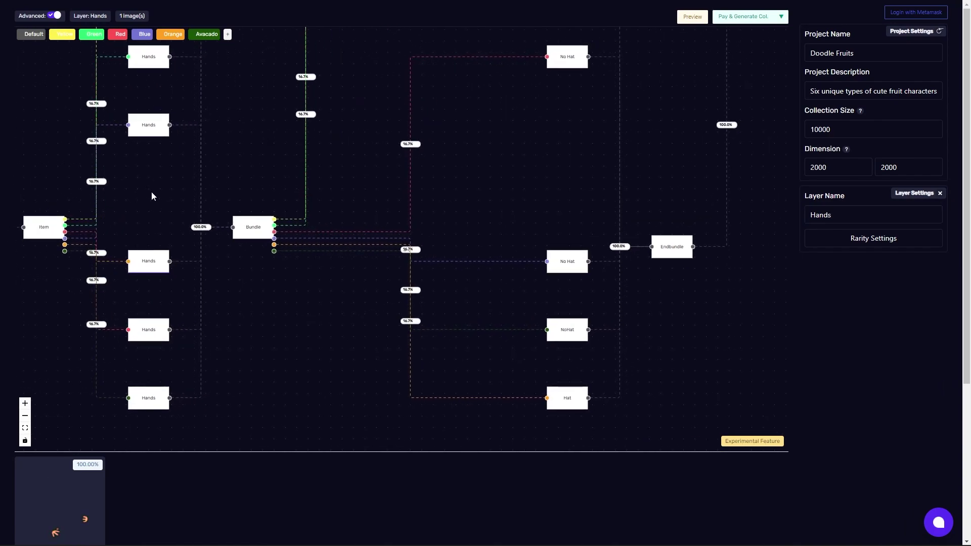
click(253, 227)
drag(359, 190, 277, 219)
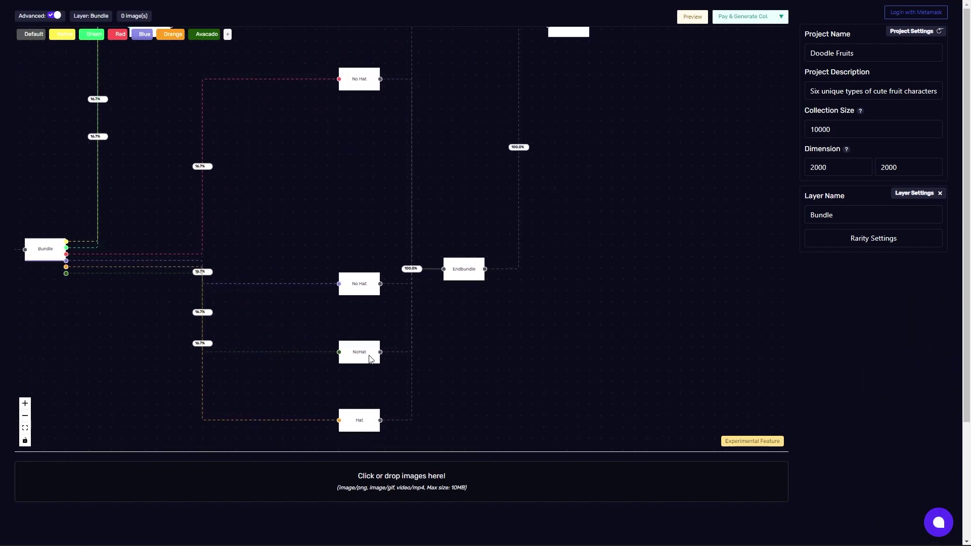
- Inspect the Hat, NoHat and No Hat layers, then reveal the Earing and End nodes
click(360, 419)
drag(447, 395, 484, 442)
scroll(488, 465, down, 5)
scroll(486, 470, up, 5)
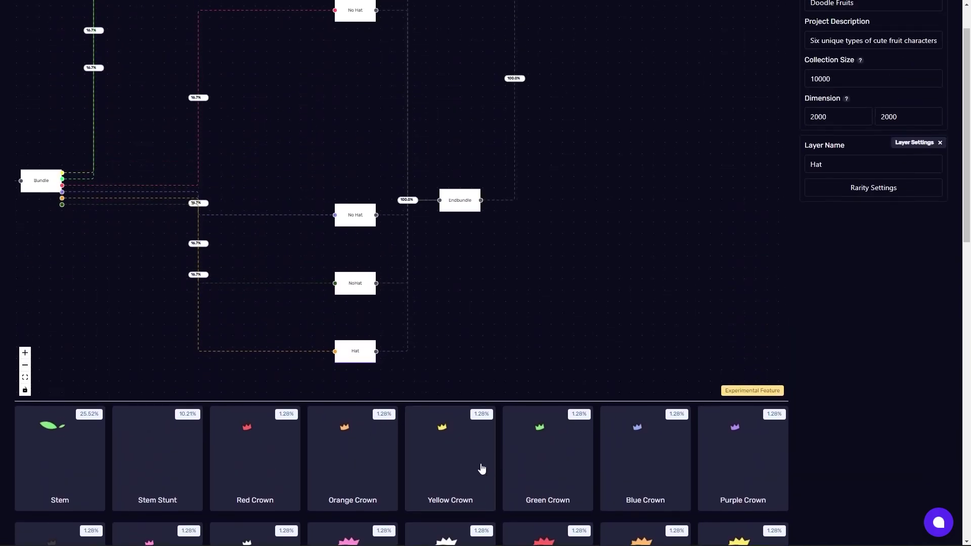
click(358, 333)
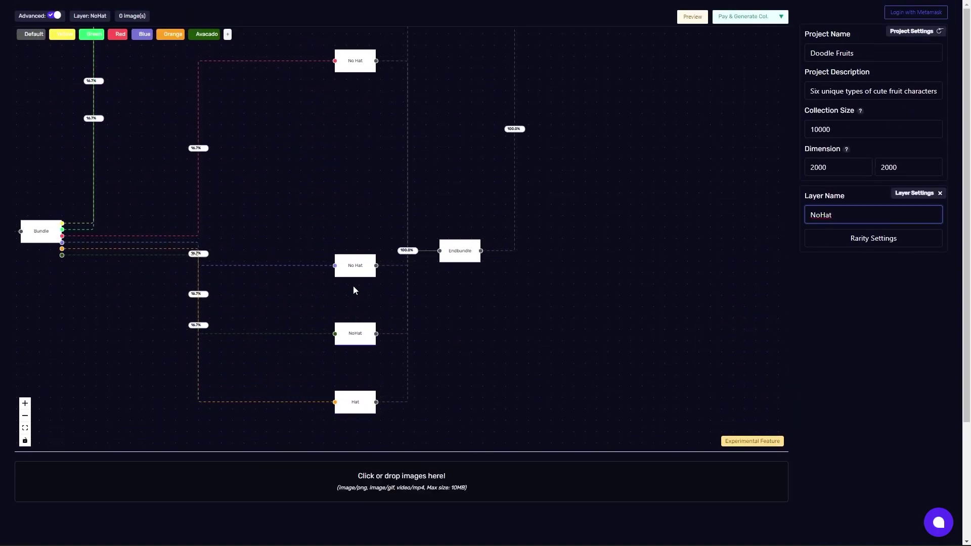
click(358, 263)
drag(447, 182, 356, 305)
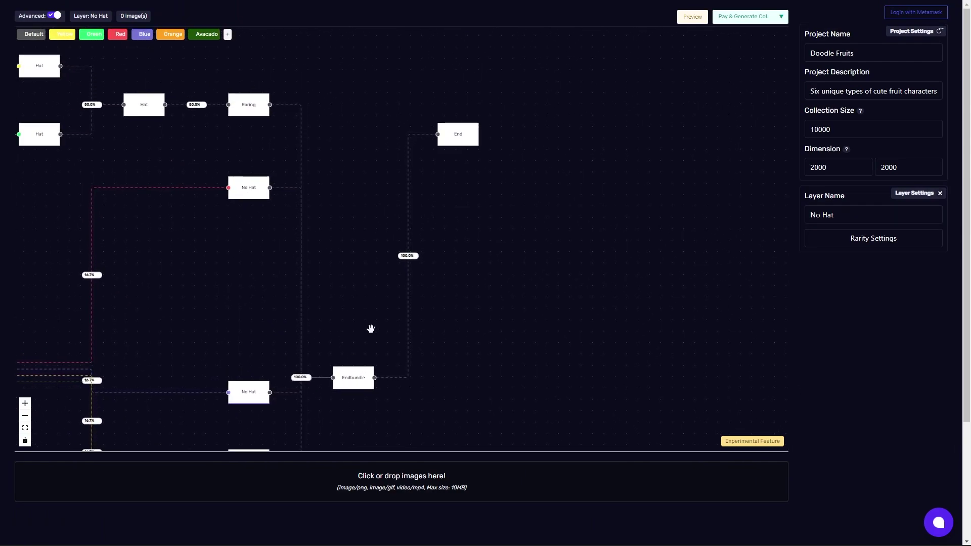
scroll(421, 256, right, 5)
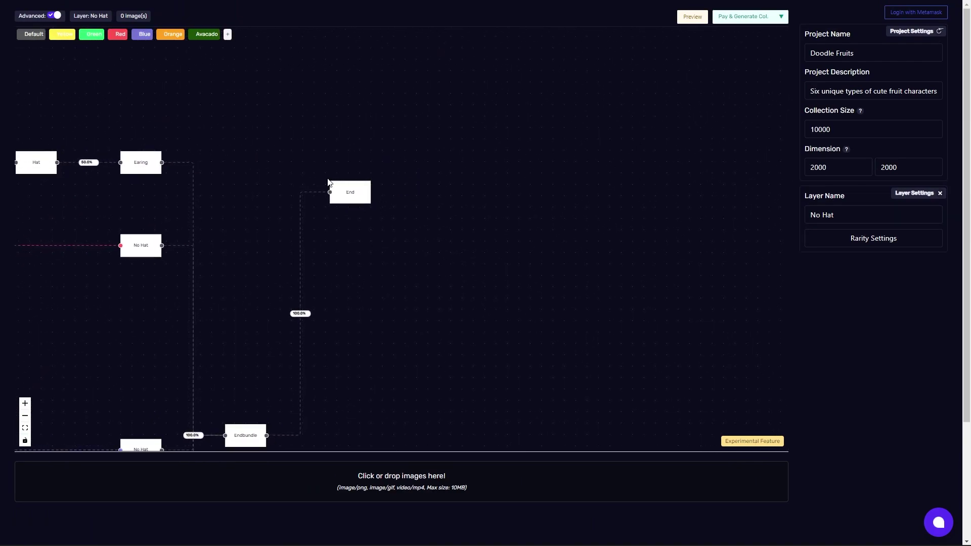
- Render three random character previews, ending on a watermelon holding an ice cream
click(690, 18)
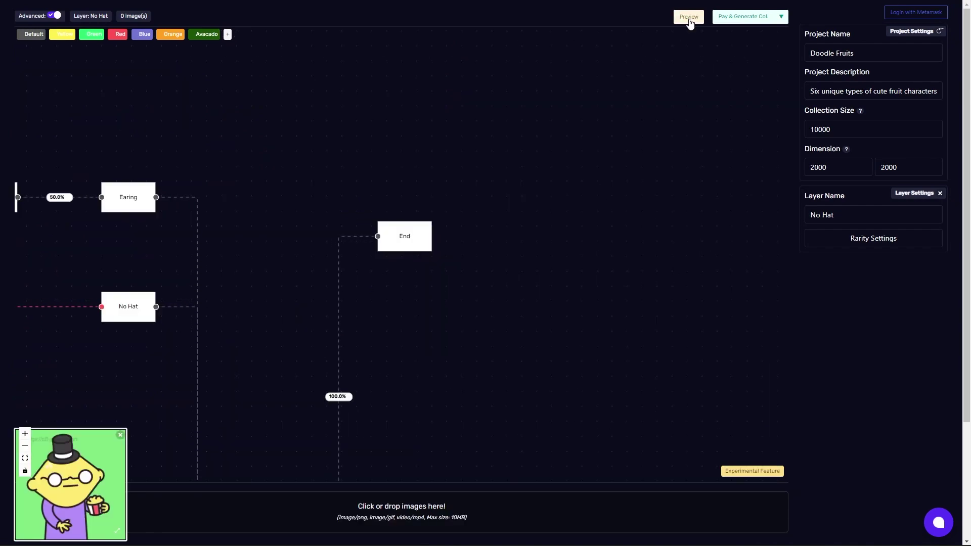
click(689, 19)
click(689, 19)
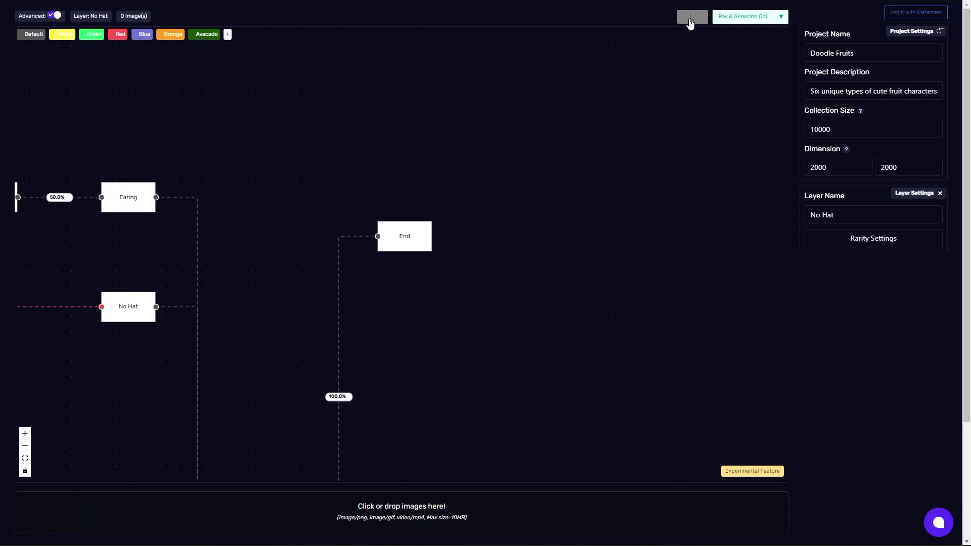
drag(710, 69, 688, 92)
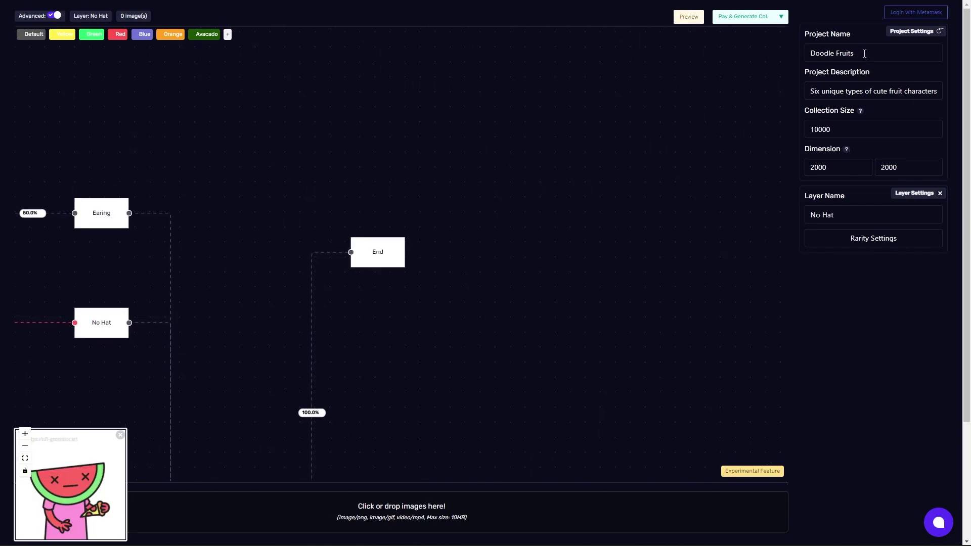
- Check the project description and the 10000 collection size
click(868, 91)
click(844, 129)
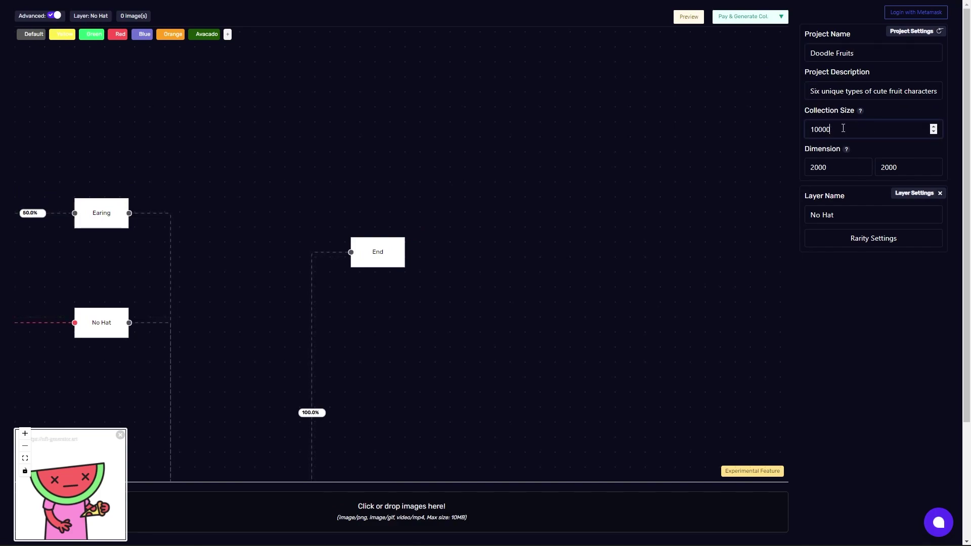
click(726, 114)
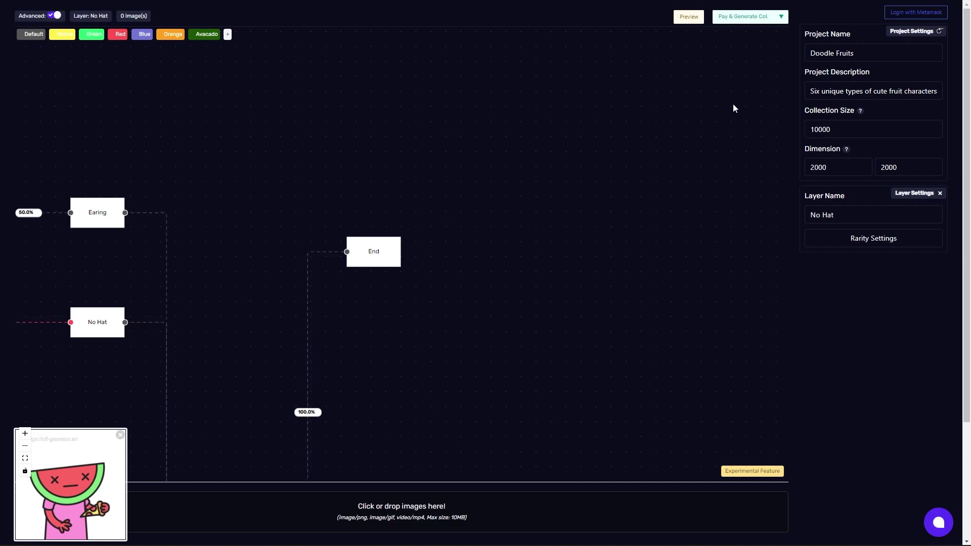
- Log in with MetaMask by signing the request, then continue to Pay & Generate Collection
click(904, 15)
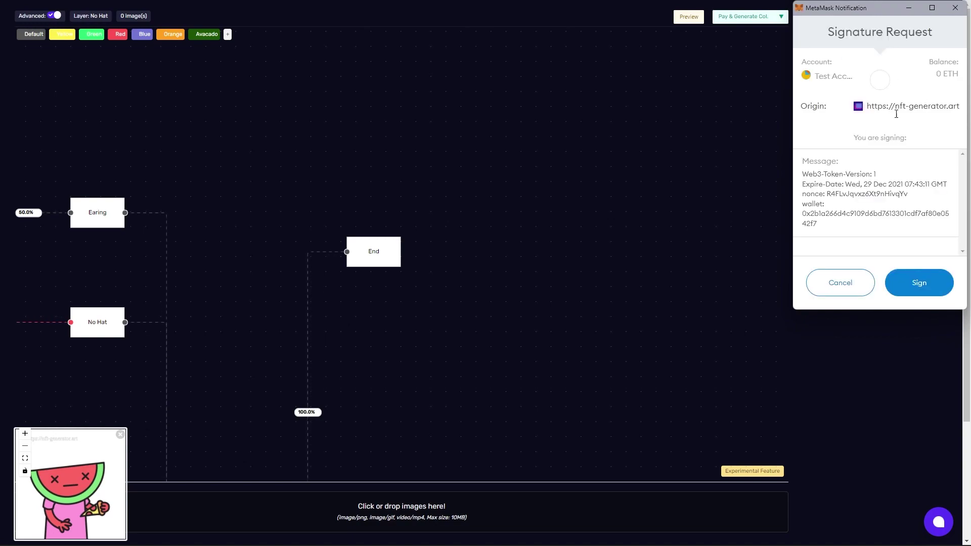
click(915, 289)
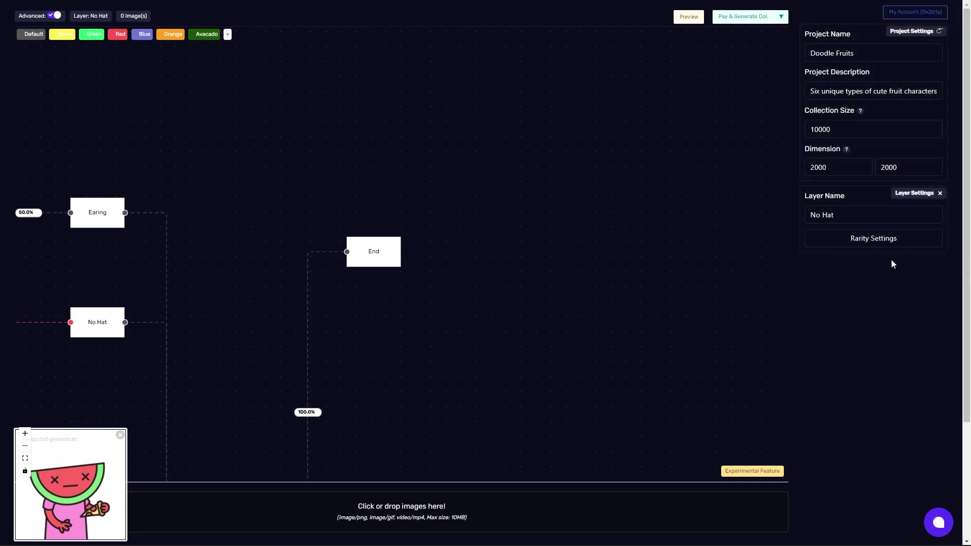
click(735, 21)
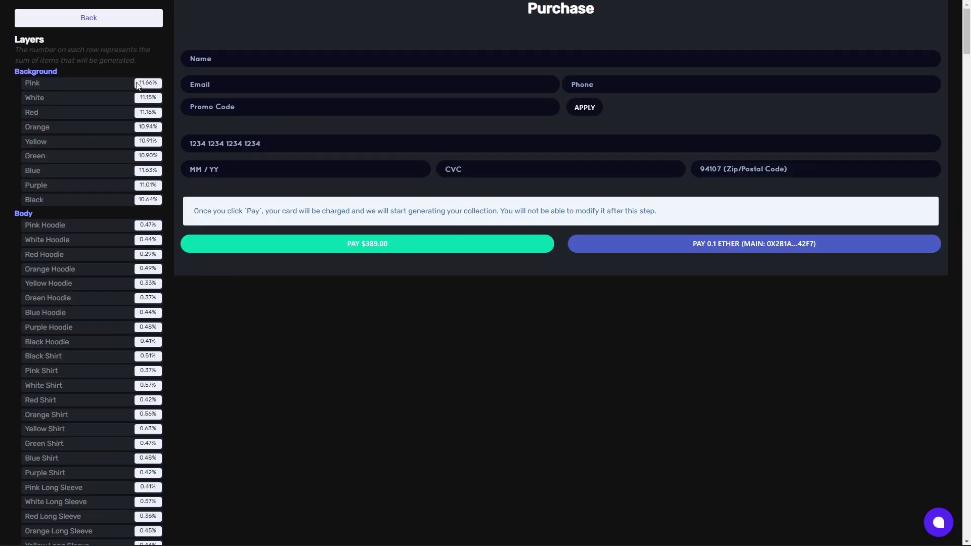
- Show trait values as counts out of 10000, review every layer, then Rebalance
scroll(68, 51, down, 1)
scroll(89, 151, down, 2)
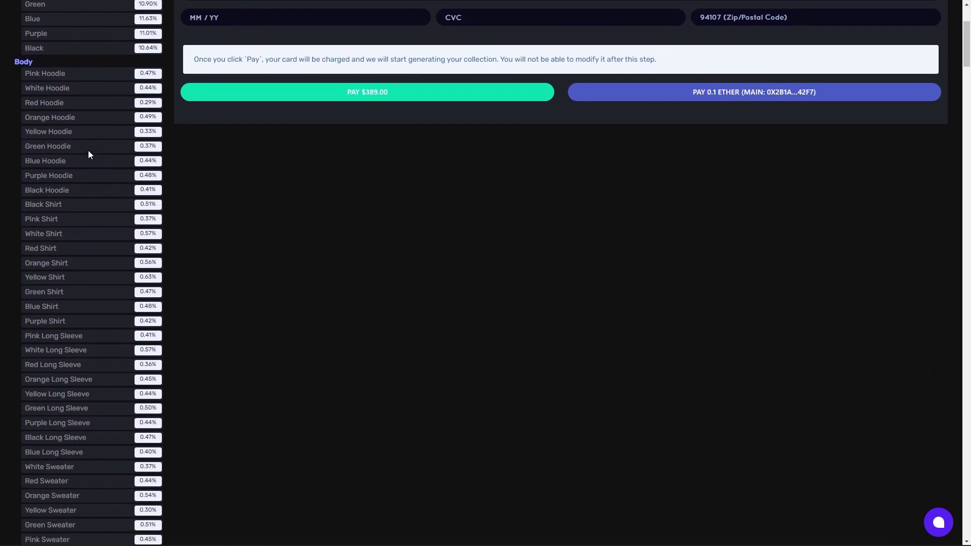
click(148, 177)
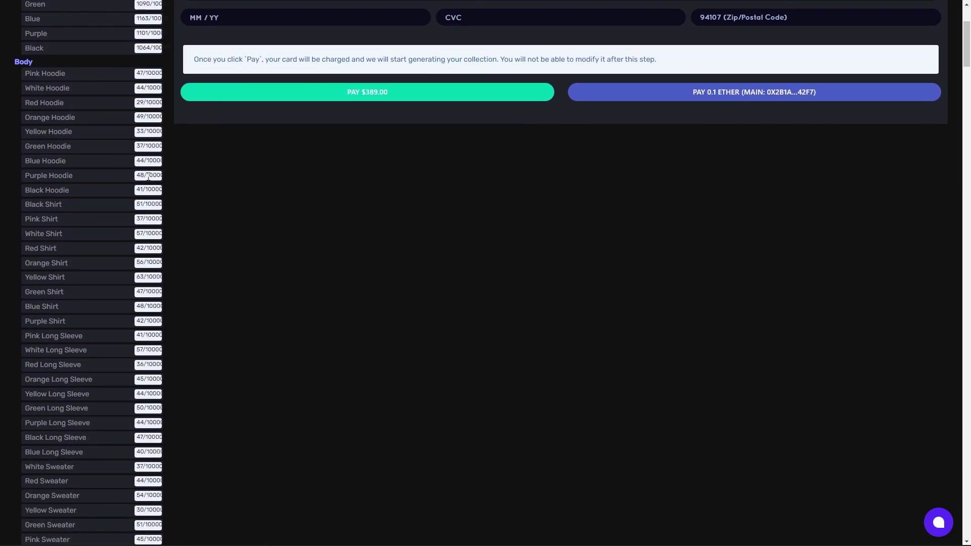
scroll(114, 187, down, 12)
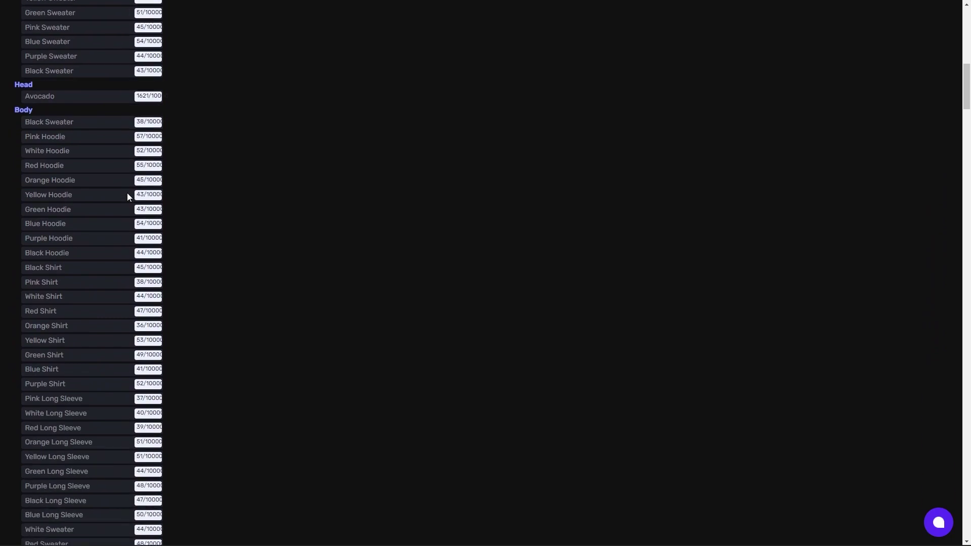
scroll(127, 194, down, 14)
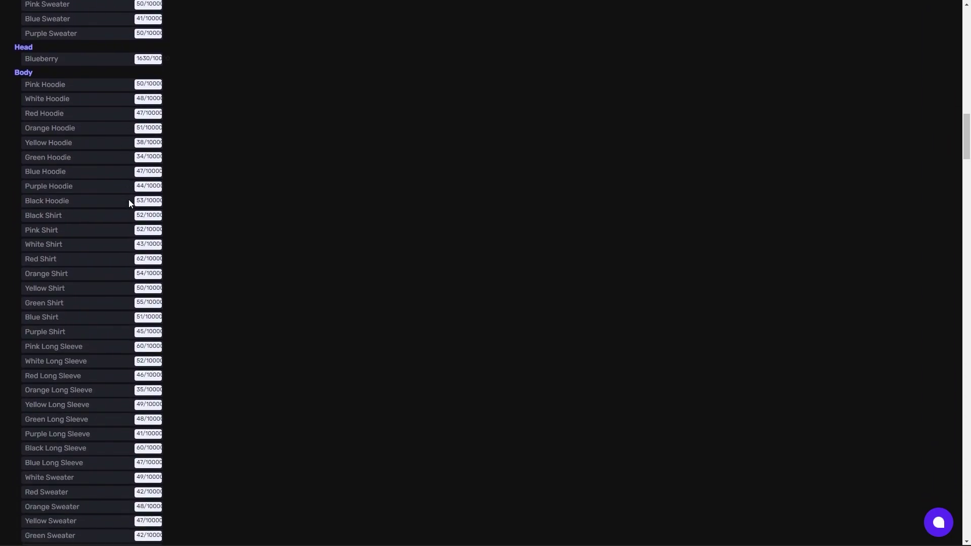
scroll(129, 202, down, 12)
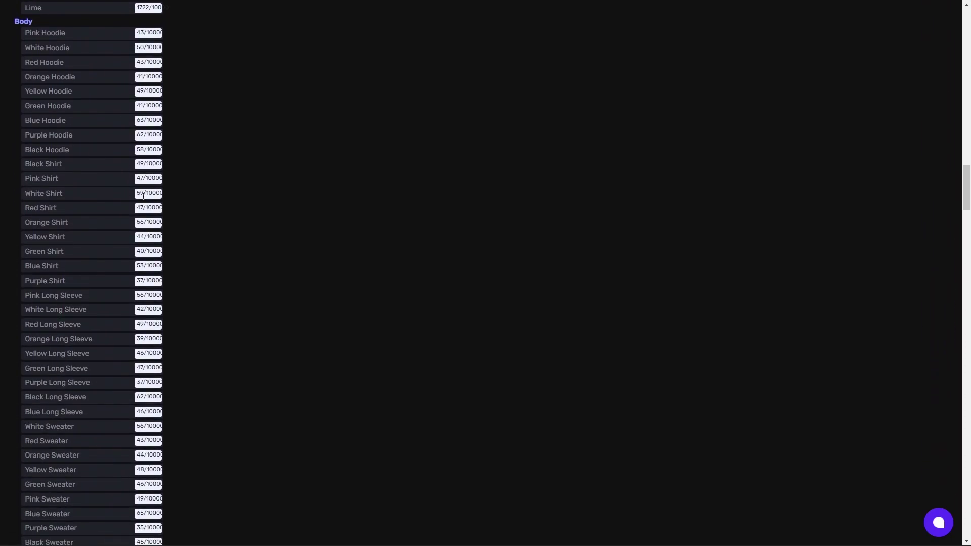
scroll(143, 196, down, 14)
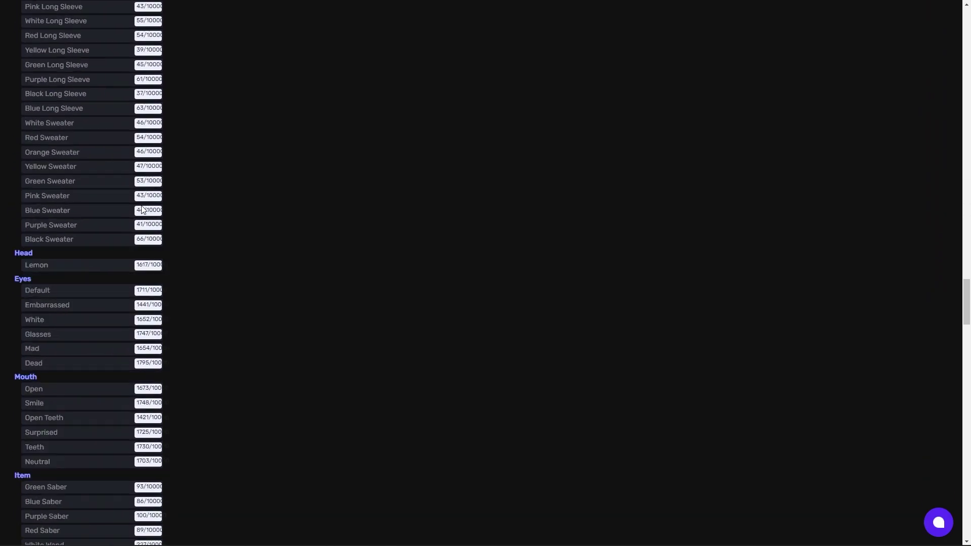
scroll(144, 213, down, 15)
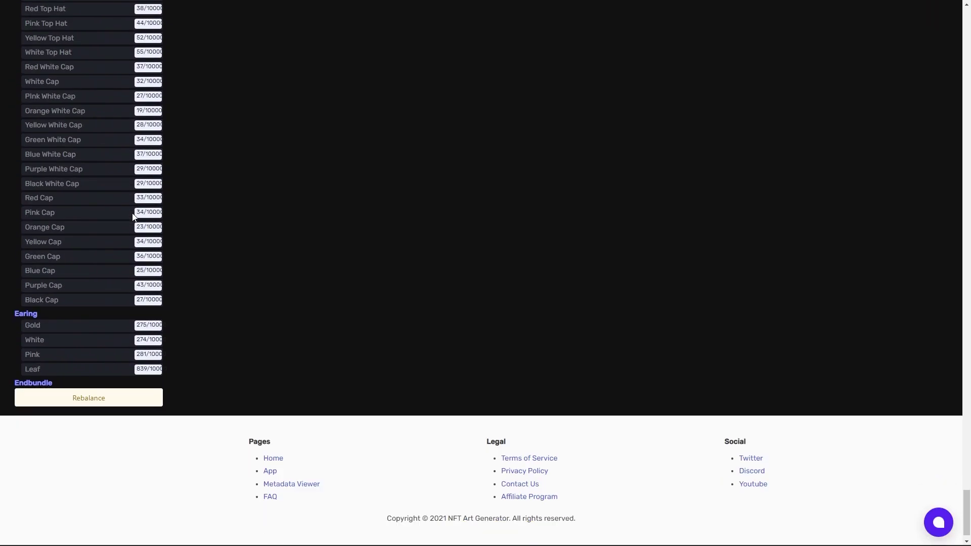
click(90, 377)
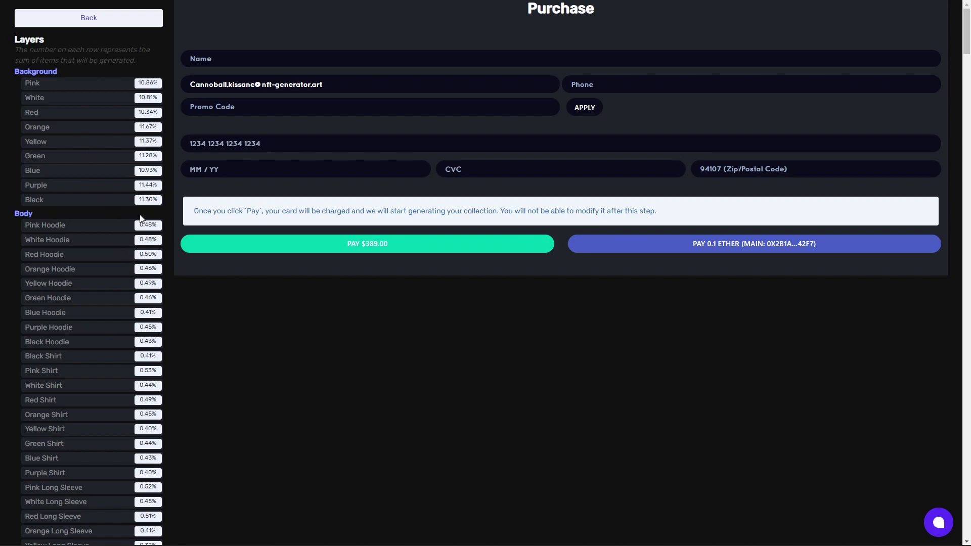
- Enter and apply a promo code, then skip payment and start generation
click(306, 107)
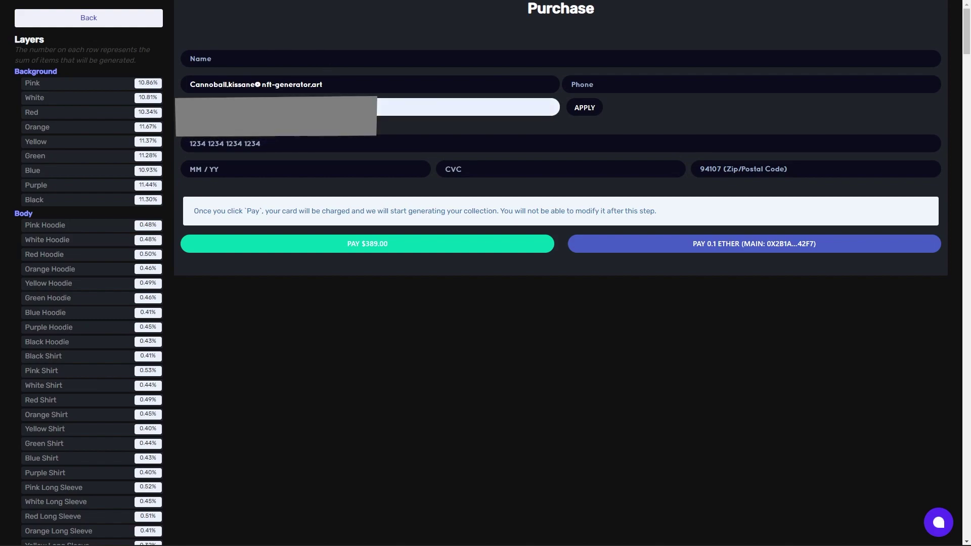
click(585, 108)
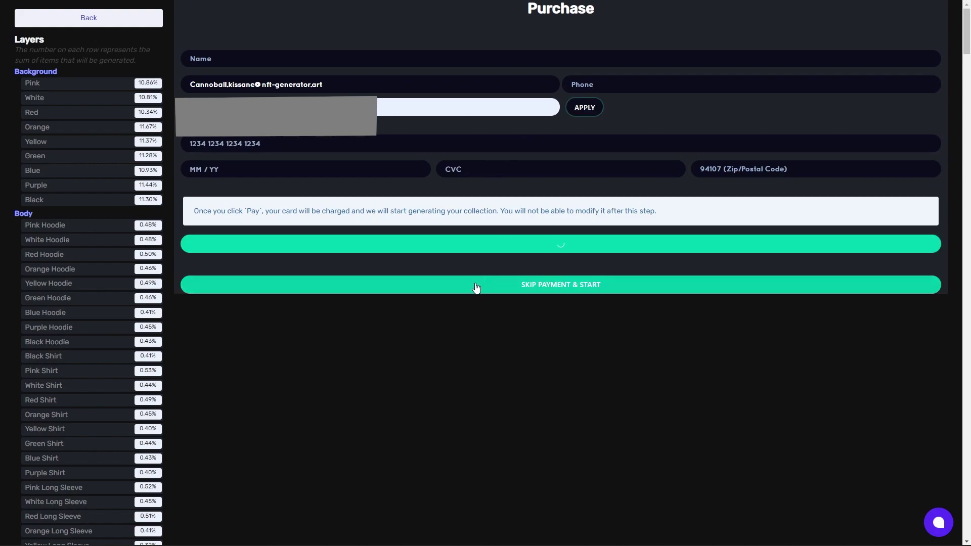
click(477, 287)
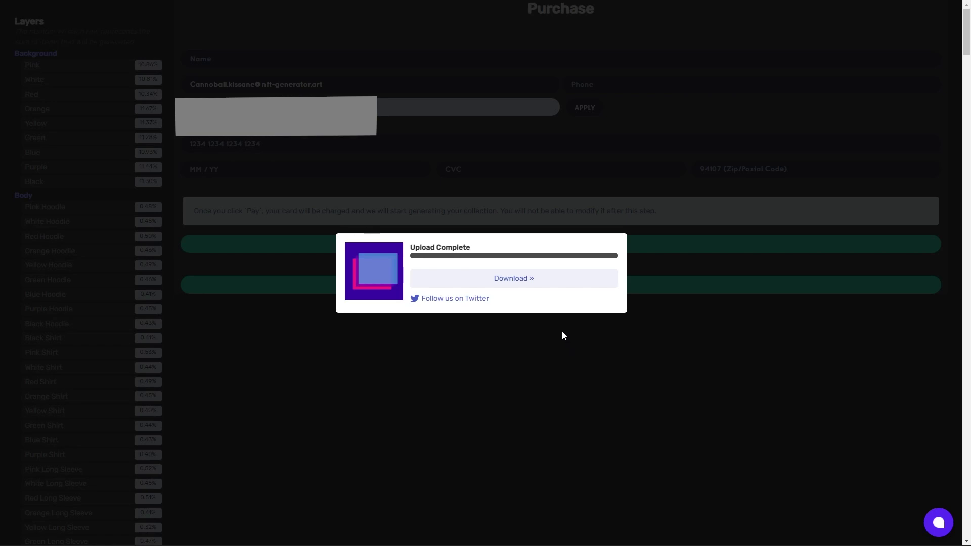
- Go to the collection's order page from the Upload Complete dialog's Download button
click(507, 282)
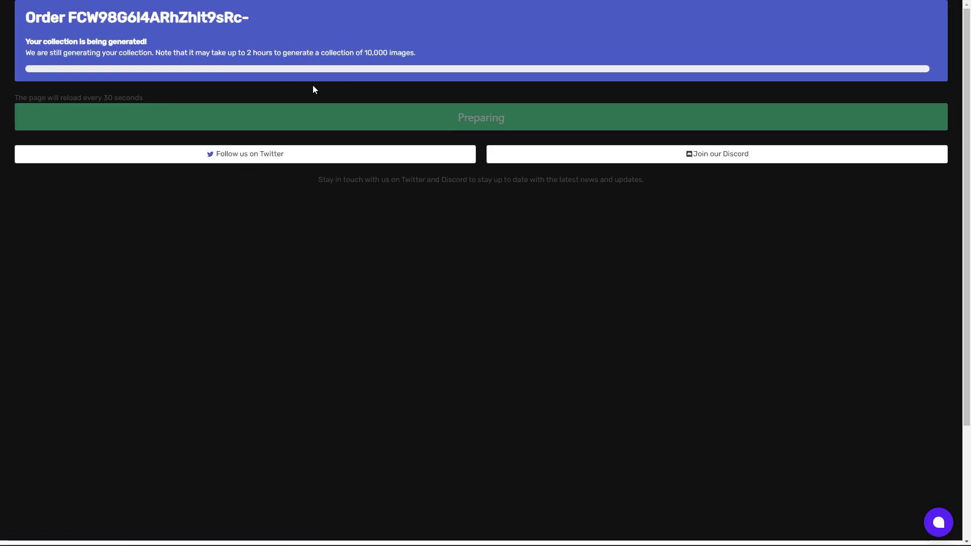
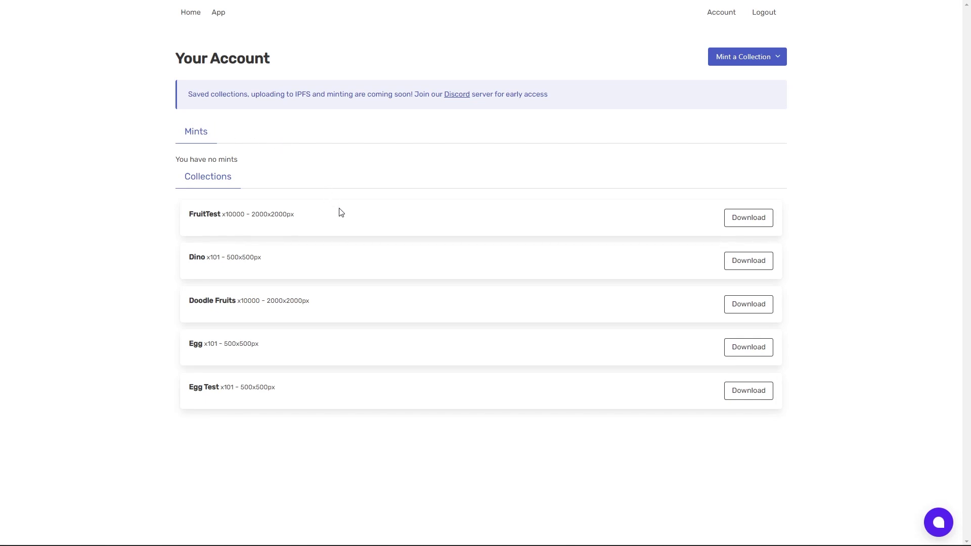
- Start minting the Doodle Fruits collection on Polygon Main Network and confirm going ahead
click(748, 65)
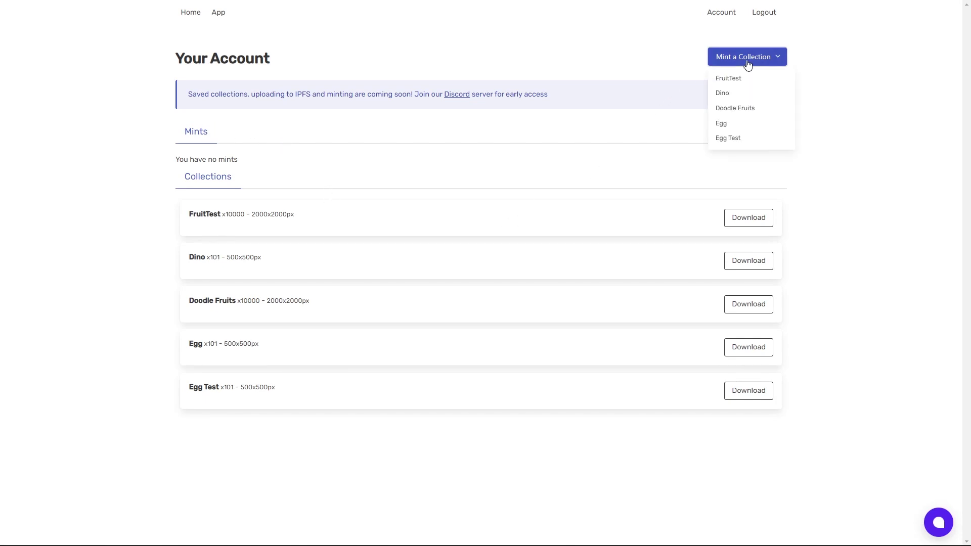
click(738, 109)
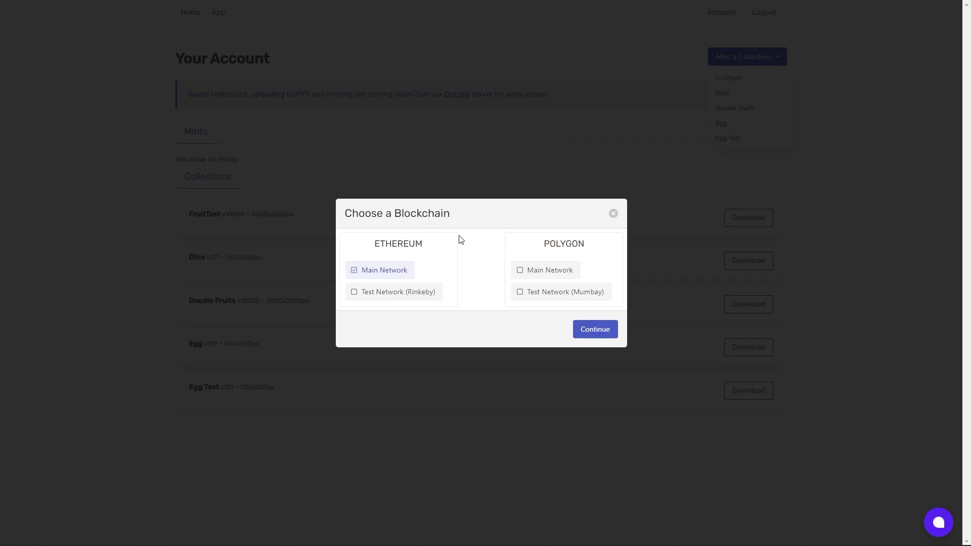
click(520, 273)
click(597, 330)
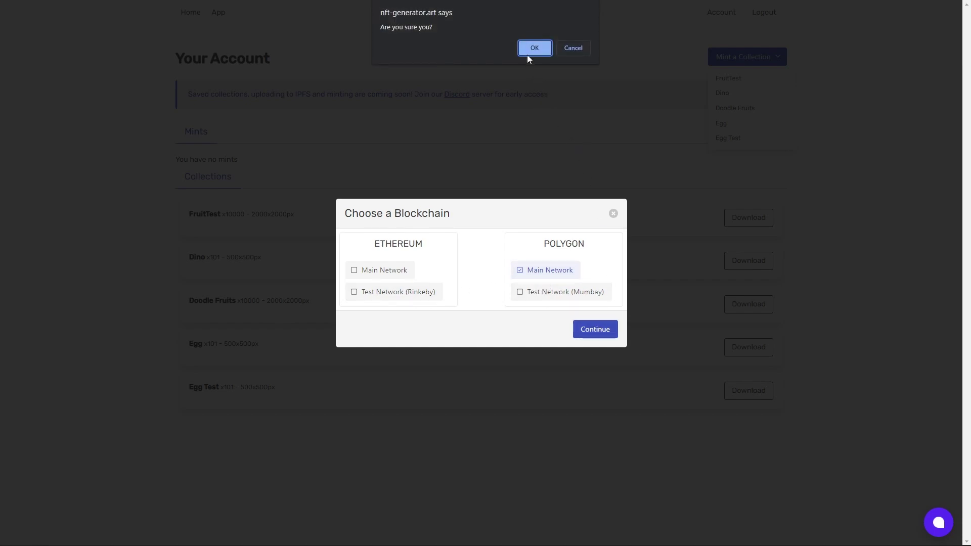
click(534, 48)
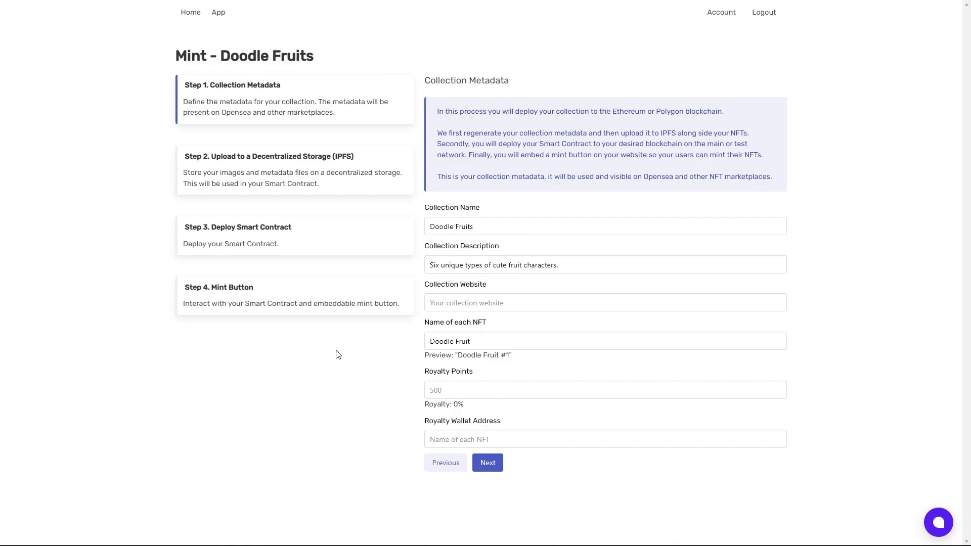
- Review the collection name and description, and paste in the collection website URL
drag(501, 225, 389, 223)
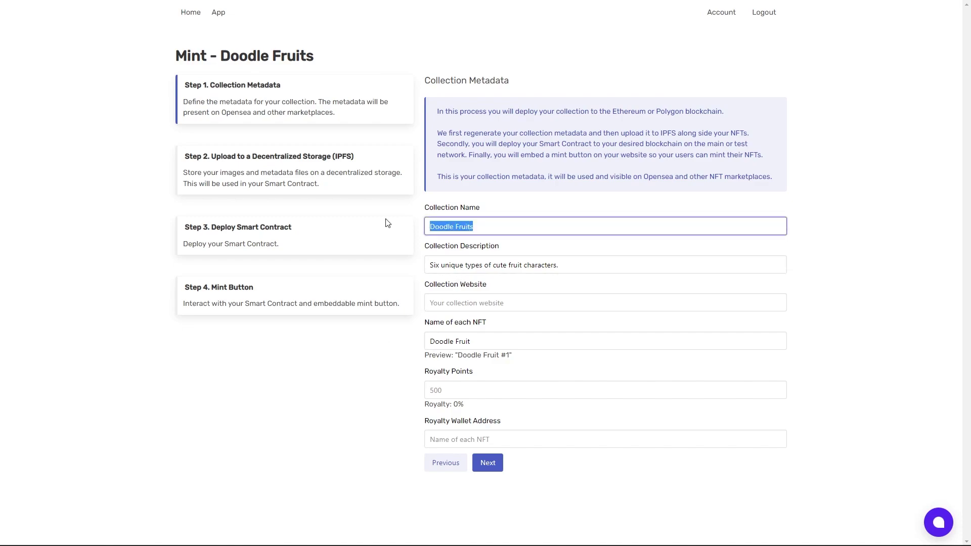
drag(596, 264, 391, 261)
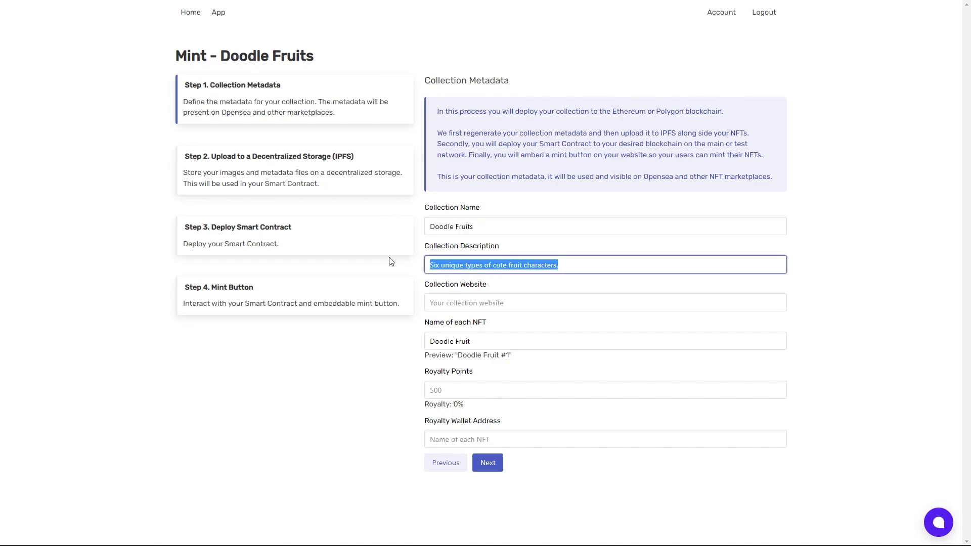
click(453, 304)
text(https://nft-generator.art/)
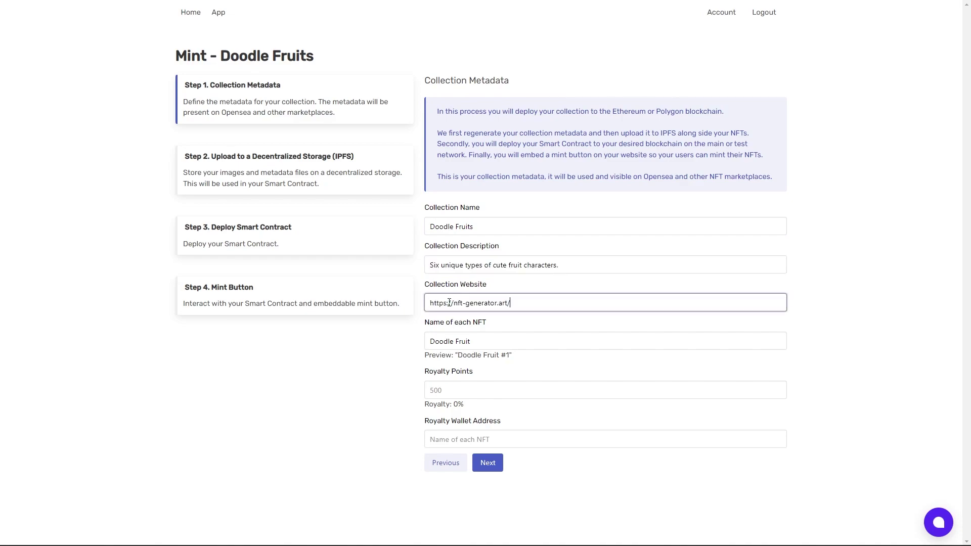
click(488, 343)
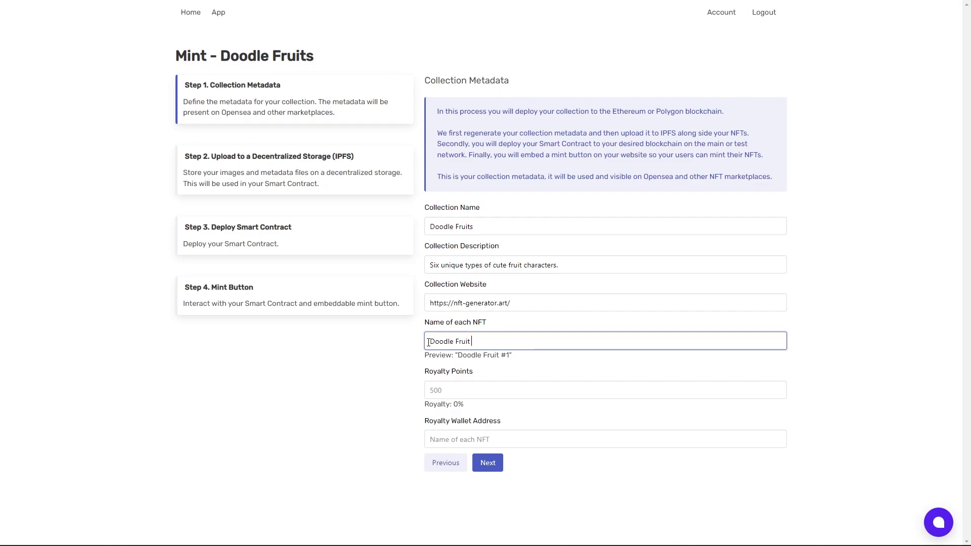
drag(425, 355, 513, 356)
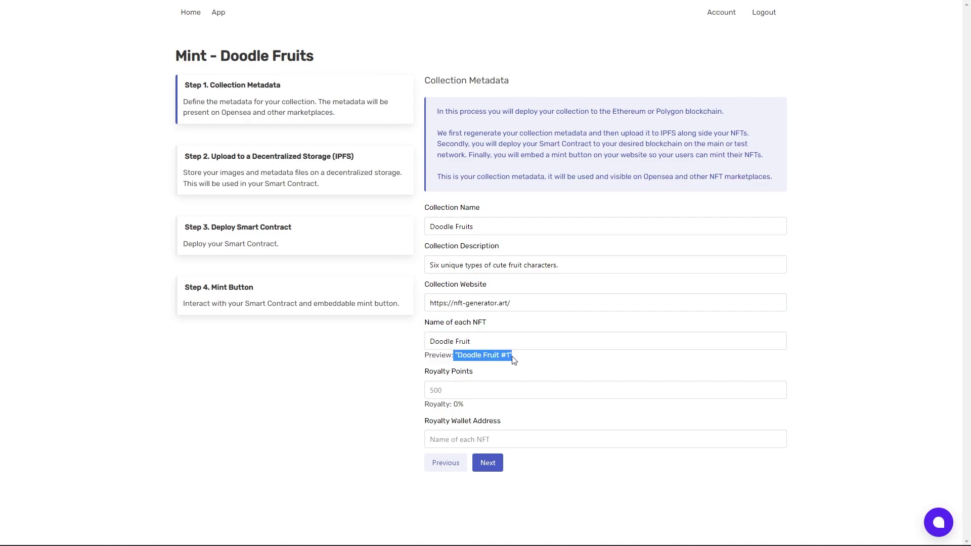
click(511, 354)
- Enter 500 royalty points and paste the royalty wallet address, then continue to upload
click(454, 388)
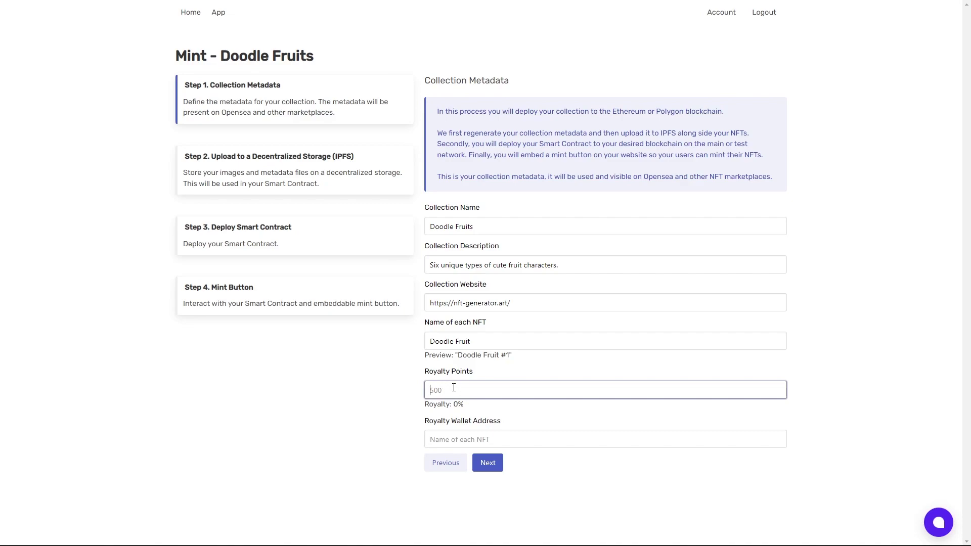
drag(470, 407, 522, 427)
click(522, 427)
click(477, 392)
text(500)
click(468, 440)
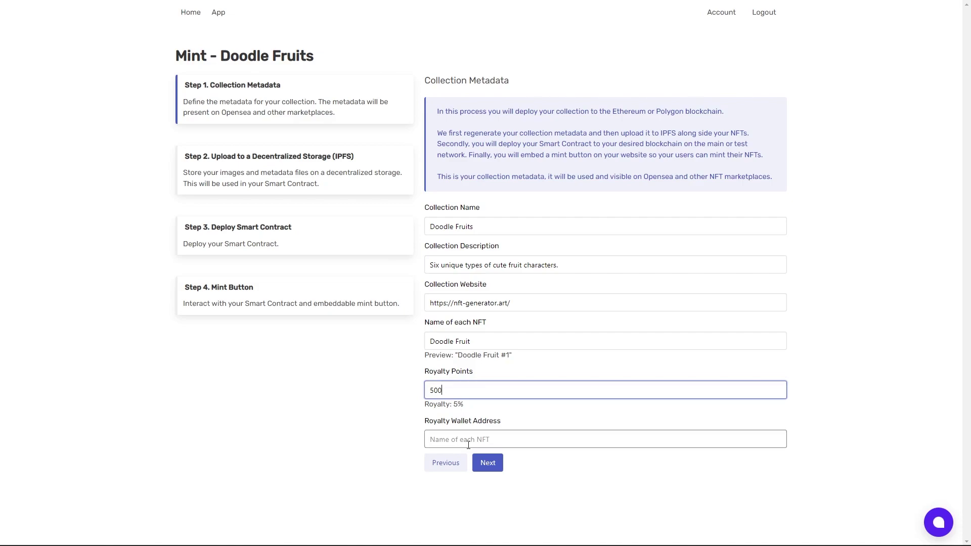
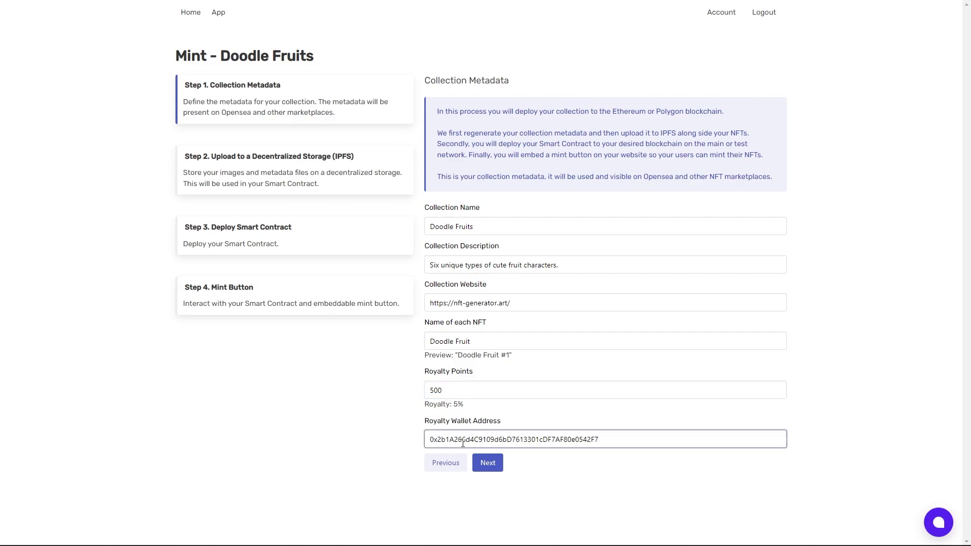
click(489, 467)
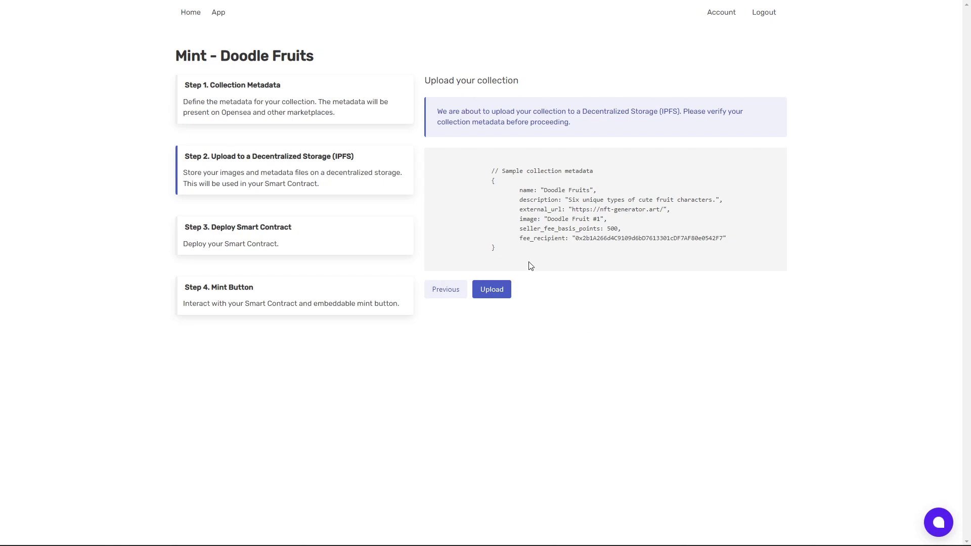
- Review the sample metadata and upload the Doodle Fruits collection to IPFS
drag(518, 177, 640, 251)
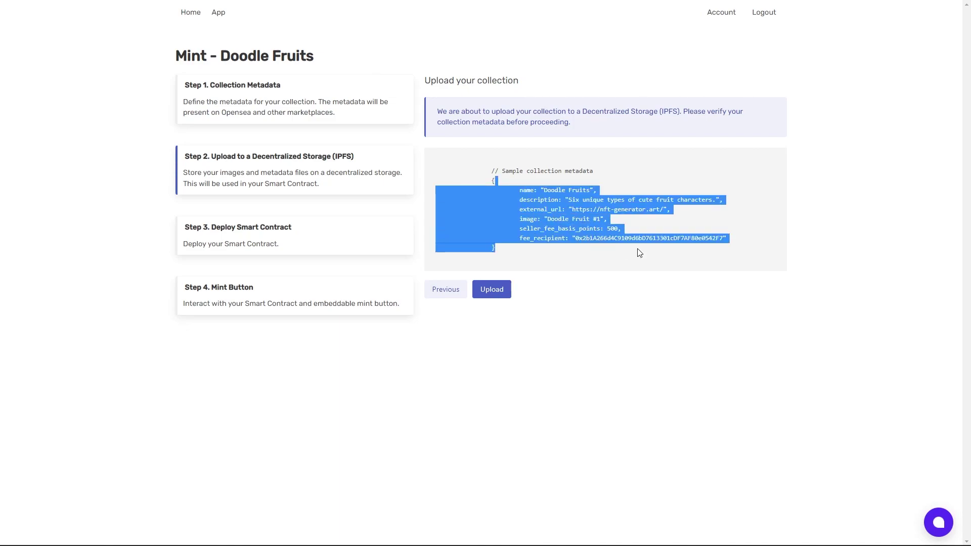
click(490, 291)
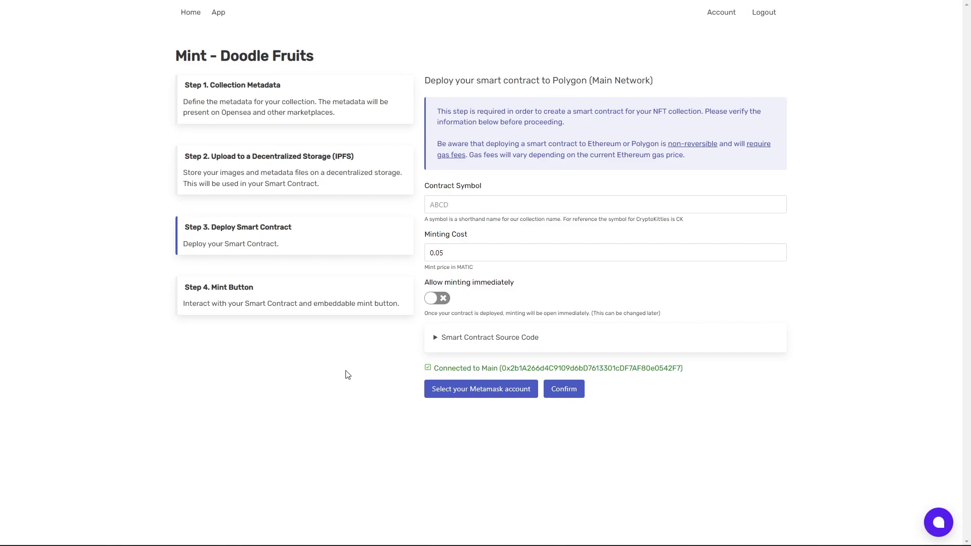
- Set the contract symbol to FRUITS and the minting cost to 2 MATIC
click(491, 203)
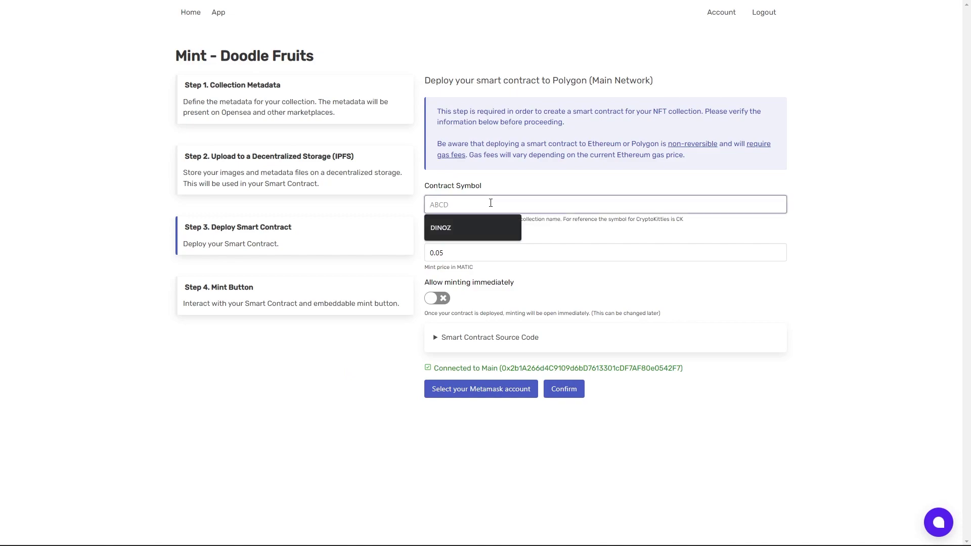
text(FRUIT)
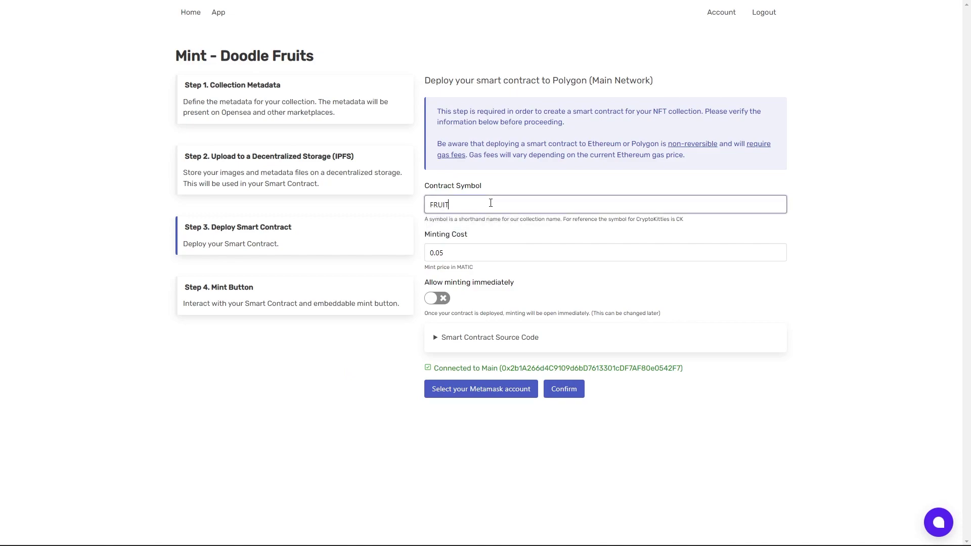
text(S)
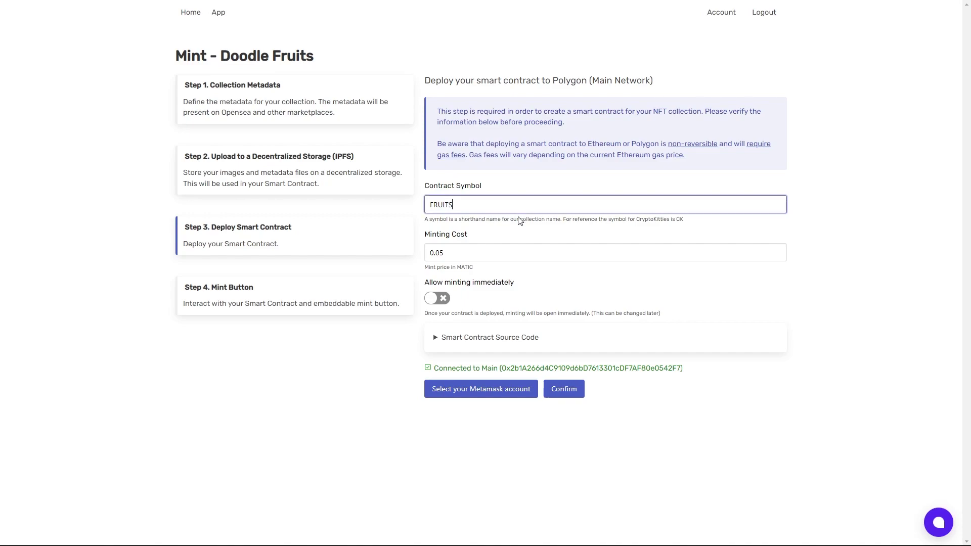
click(532, 219)
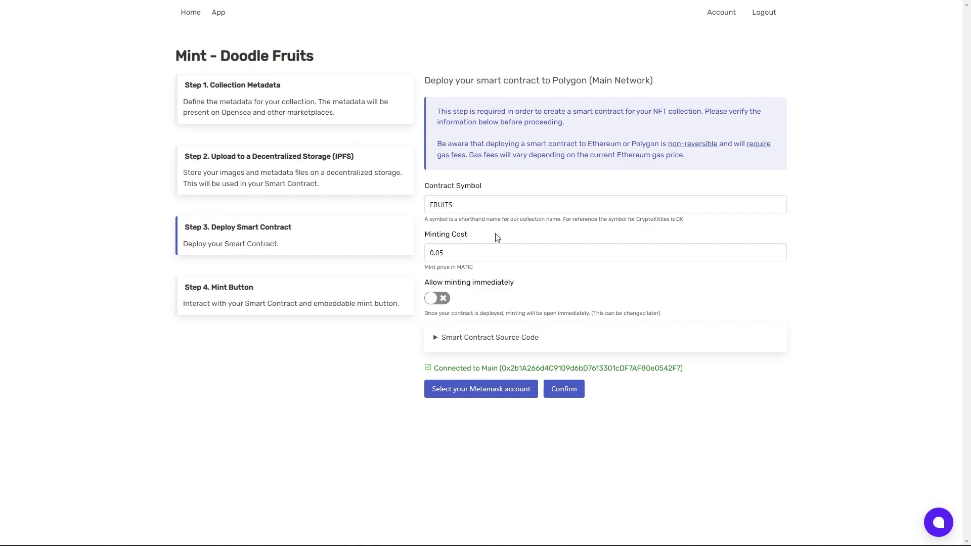
click(475, 250)
drag(477, 270, 405, 254)
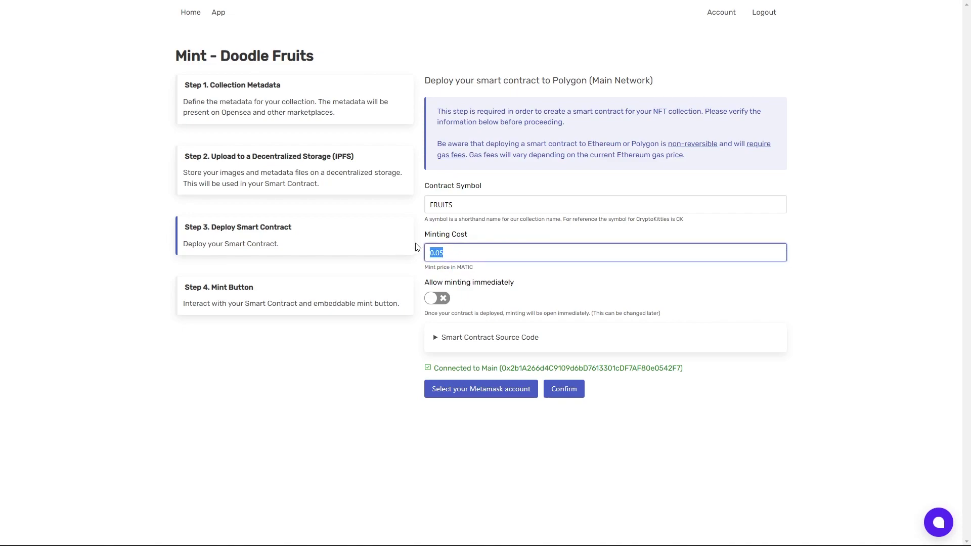
text(2)
click(479, 239)
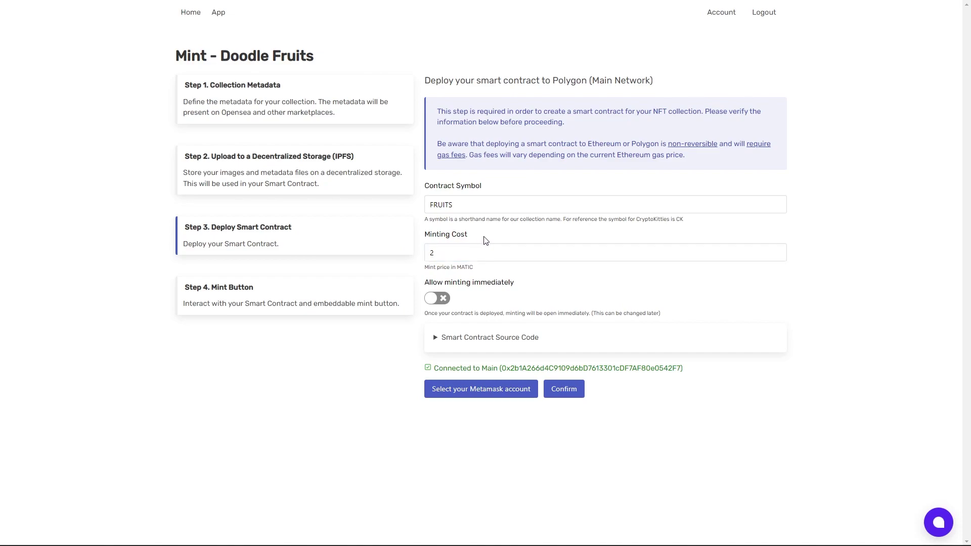
- Turn on Allow minting immediately and briefly view the smart contract source code
click(441, 300)
click(442, 299)
click(444, 300)
click(444, 300)
click(438, 302)
click(435, 338)
scroll(522, 320, down, 7)
scroll(522, 319, up, 8)
click(438, 338)
- Confirm the contract settings, accept the audit terms, and start deploying to Polygon
drag(441, 372, 717, 373)
click(704, 373)
click(565, 394)
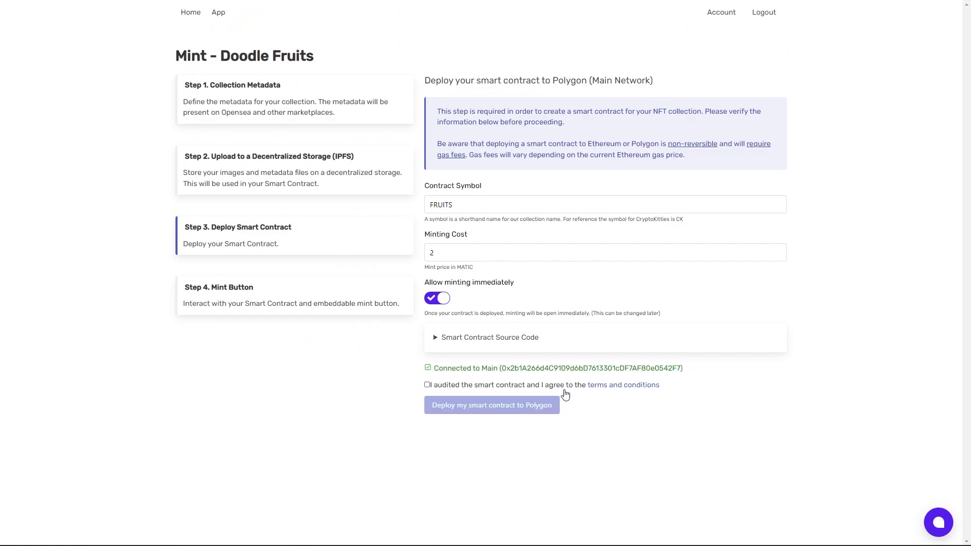
click(465, 386)
click(513, 408)
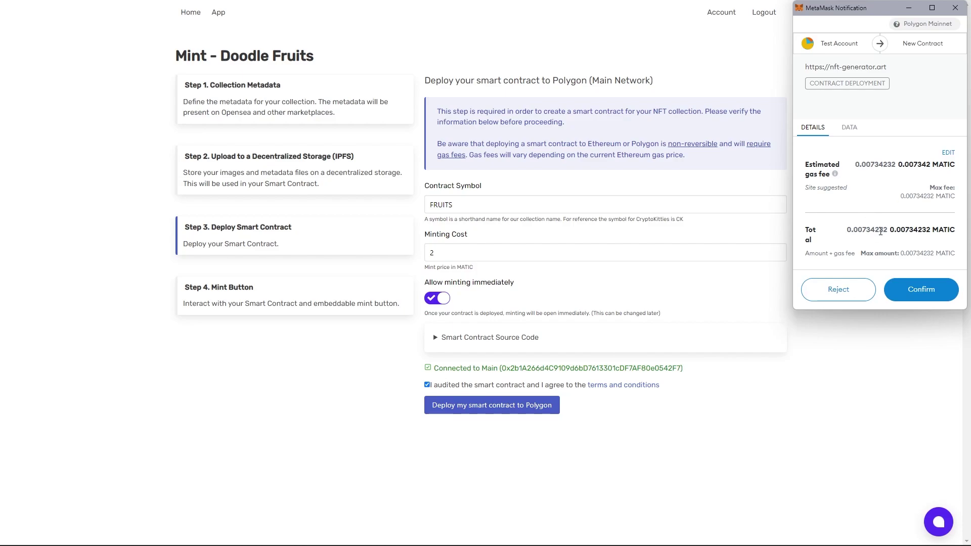
- Approve the smart contract deployment transaction in MetaMask
click(915, 295)
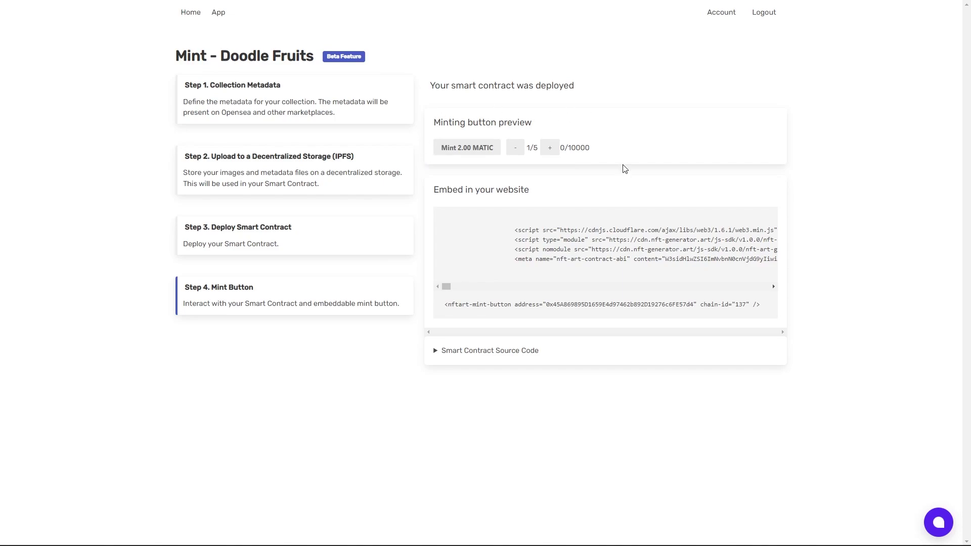
- Test the mint quantity buttons, leaving it at 1, and review the counter and embed code
click(551, 151)
click(516, 150)
click(549, 149)
click(519, 152)
drag(597, 151, 560, 151)
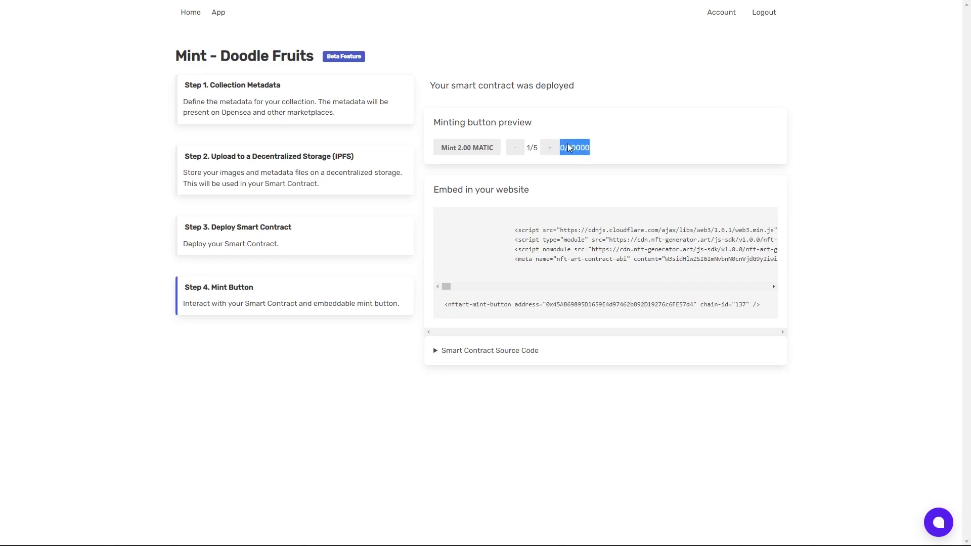
click(612, 136)
drag(506, 230, 682, 249)
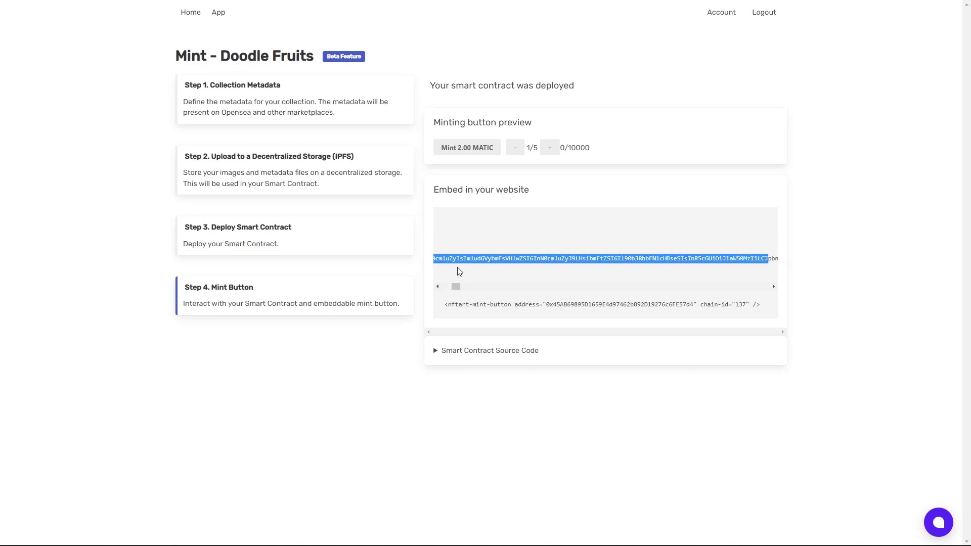
click(486, 119)
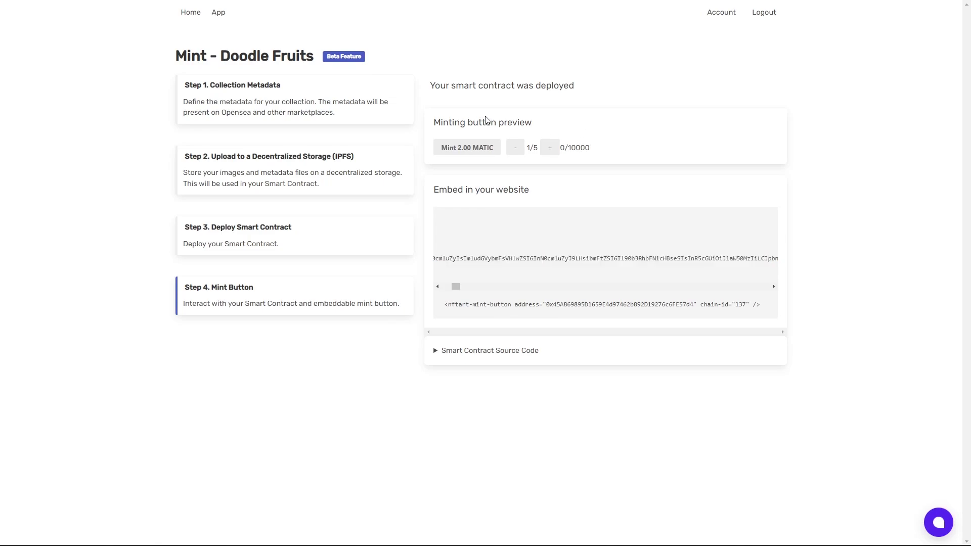
- Mint one Doodle Fruit, approve the 2 MATIC payment, and check the 1/10000 counter
click(468, 149)
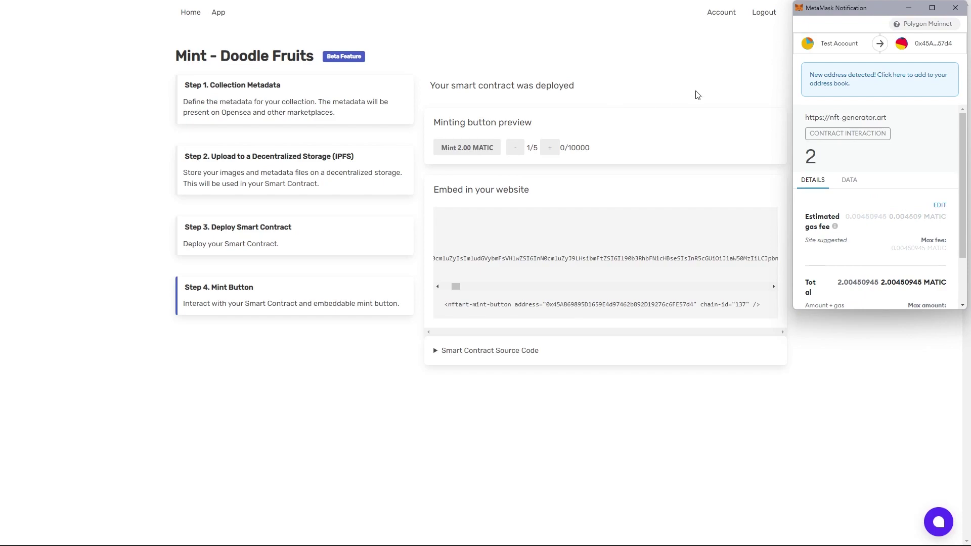
scroll(850, 153, down, 1)
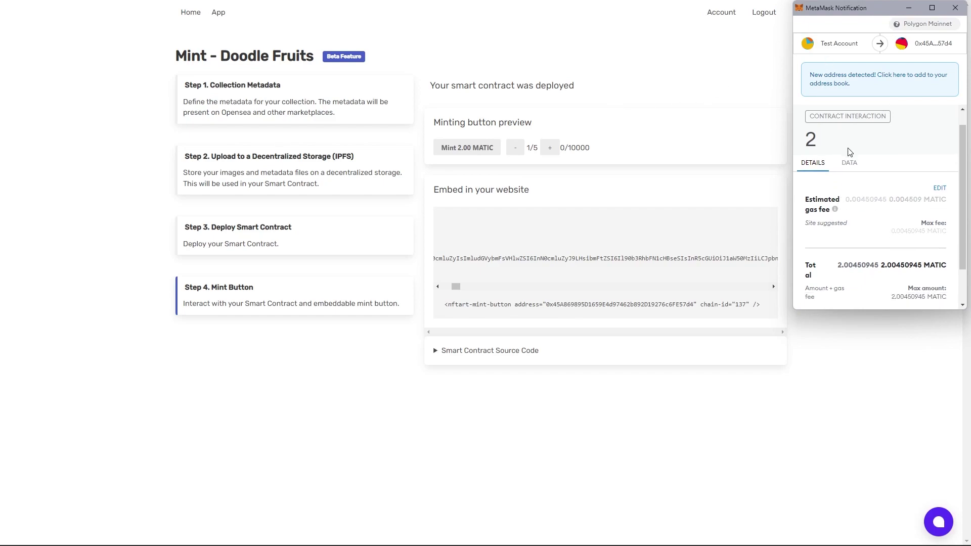
scroll(851, 152, down, 2)
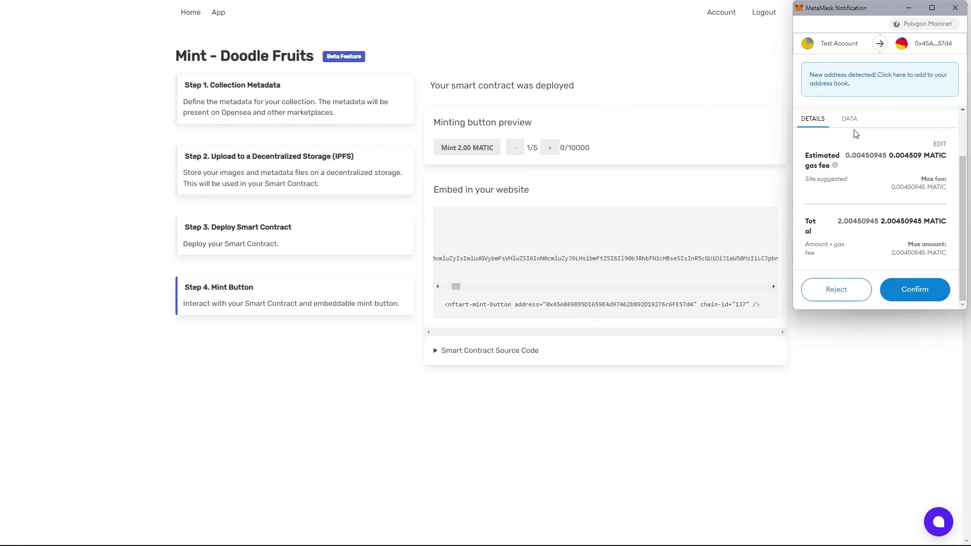
click(916, 289)
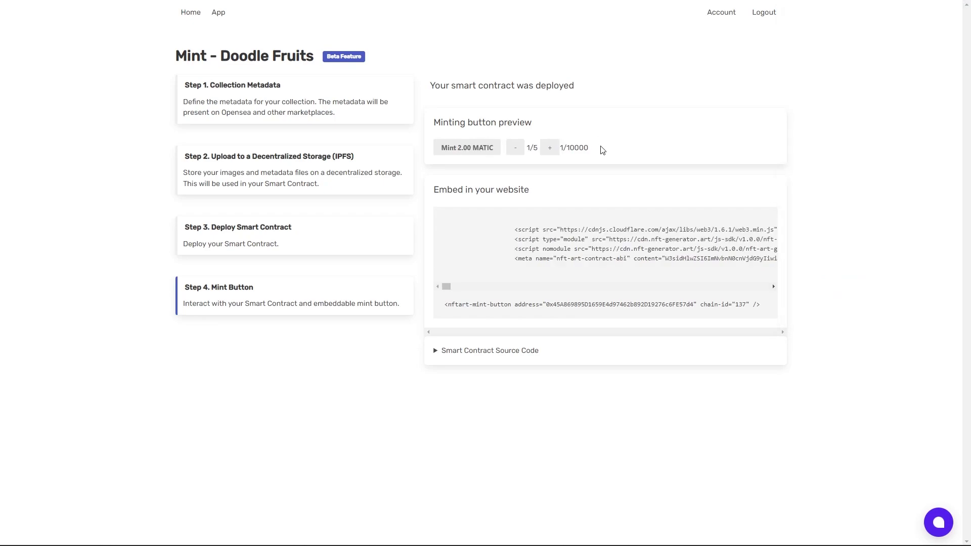
drag(601, 148, 564, 147)
click(564, 148)
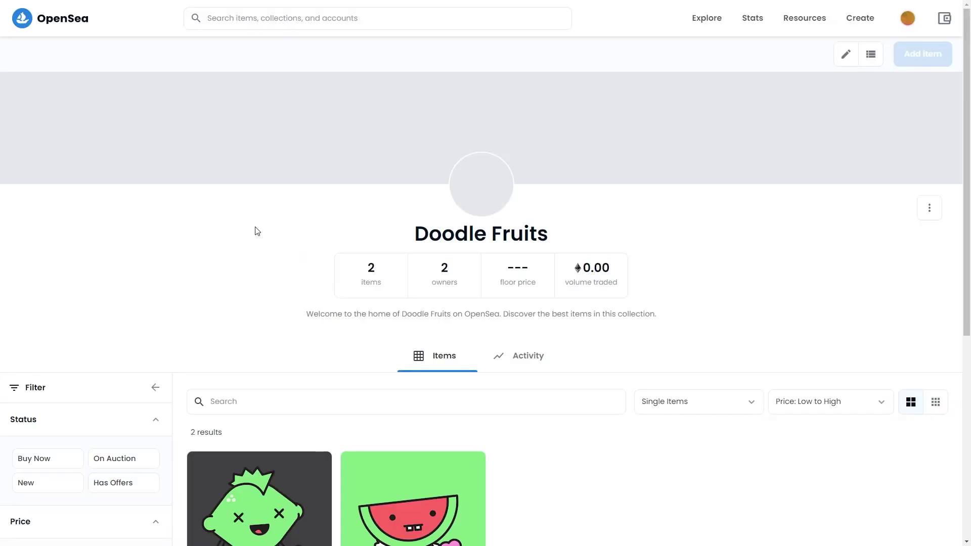
- Scroll Polygonscan to review the mint transaction's Success status and Mint action
scroll(258, 223, down, 3)
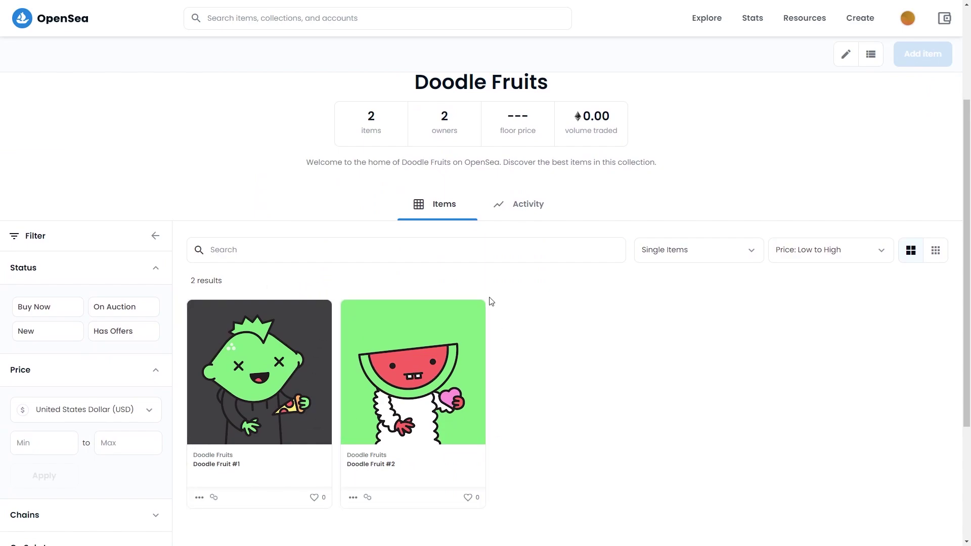
- Open the Doodle Fruits edit form on OpenSea and scroll through its URL, Polygon blockchain and payment settings
scroll(481, 295, up, 3)
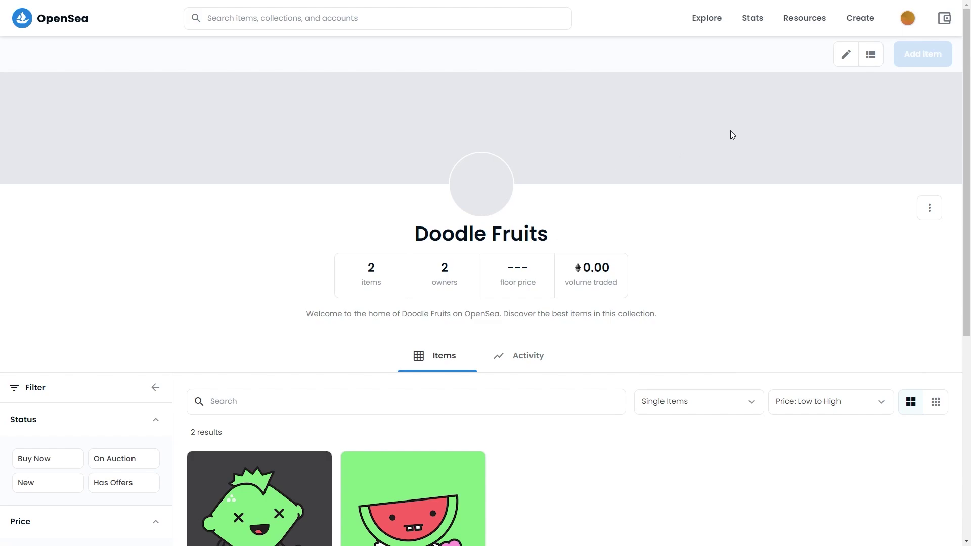
click(847, 55)
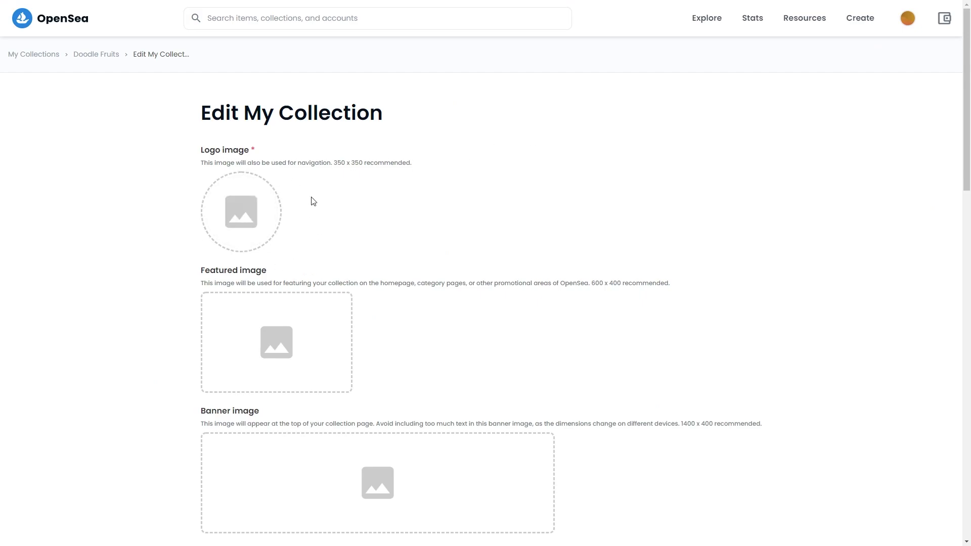
scroll(303, 199, down, 3)
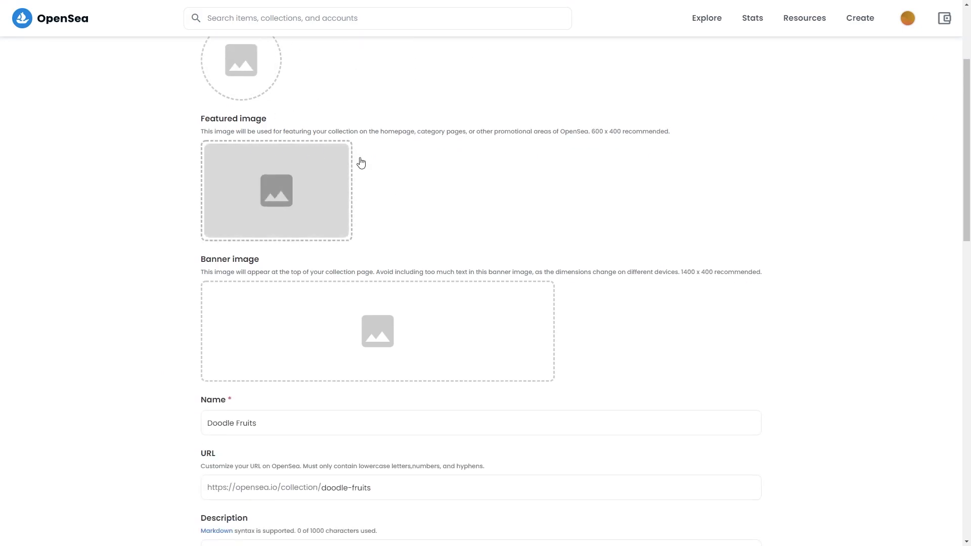
scroll(334, 158, down, 2)
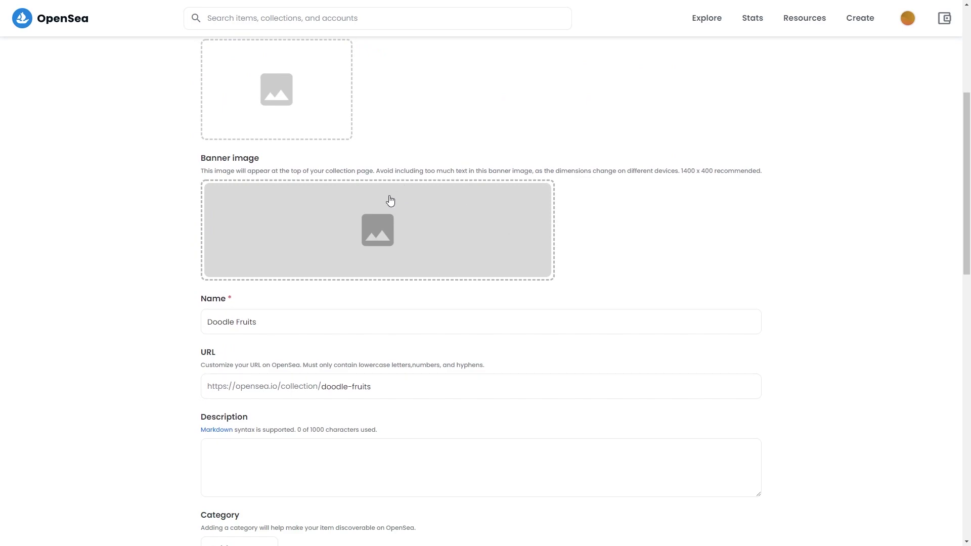
scroll(350, 208, down, 2)
scroll(280, 228, down, 2)
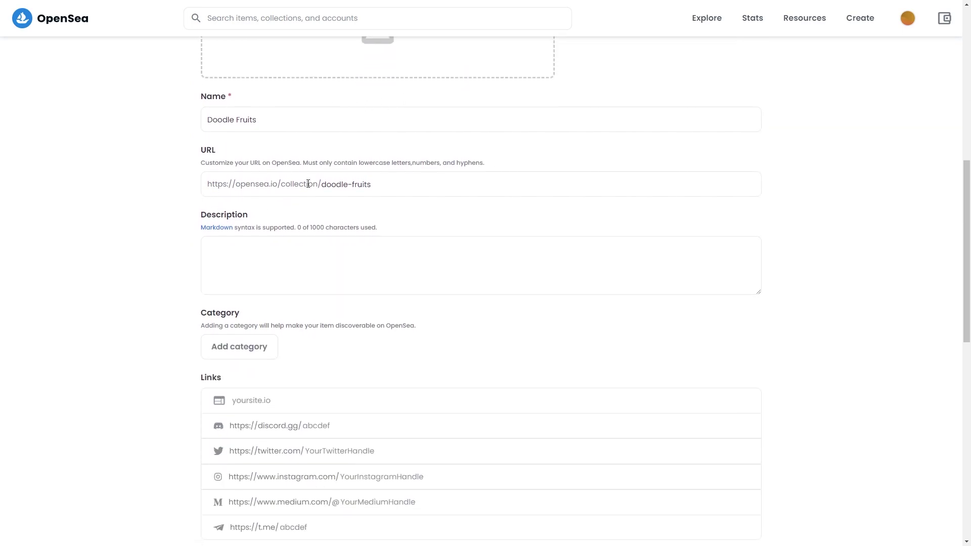
scroll(210, 243, down, 3)
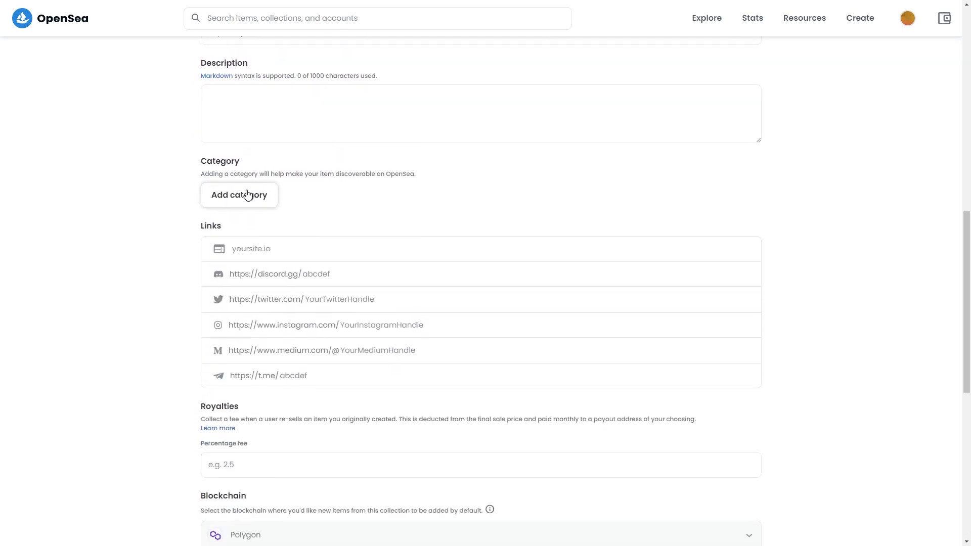
scroll(340, 206, down, 4)
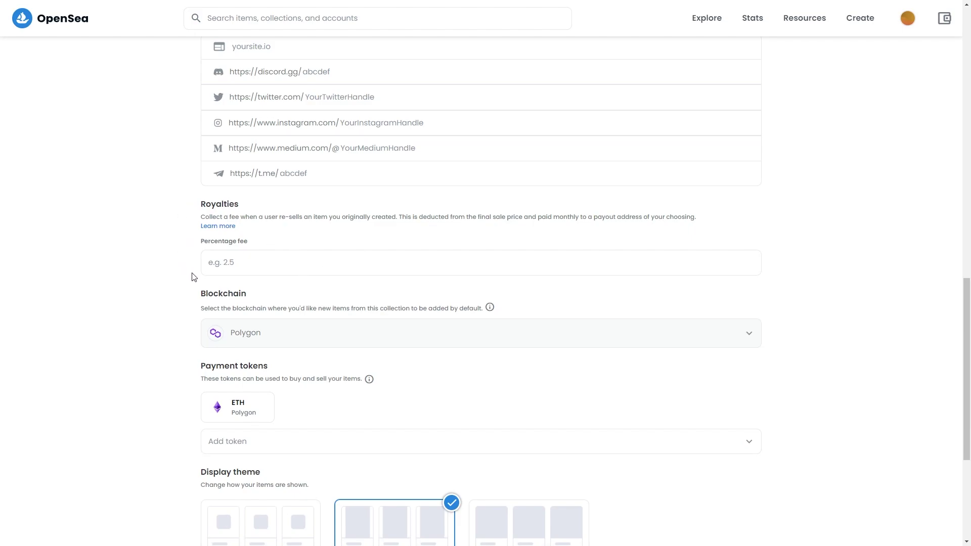
scroll(306, 230, down, 5)
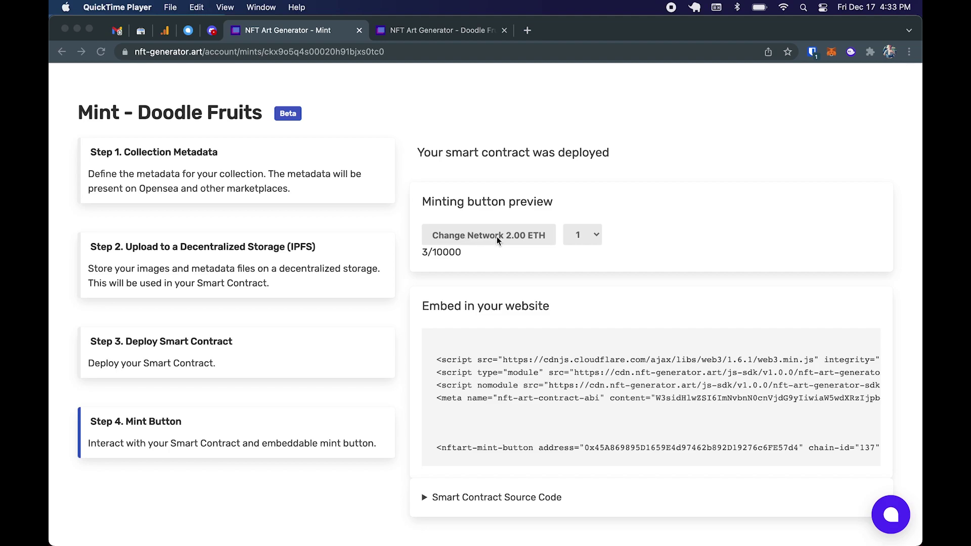
- Bring Chrome forward and switch to the localhost:3000/demo tab
click(436, 359)
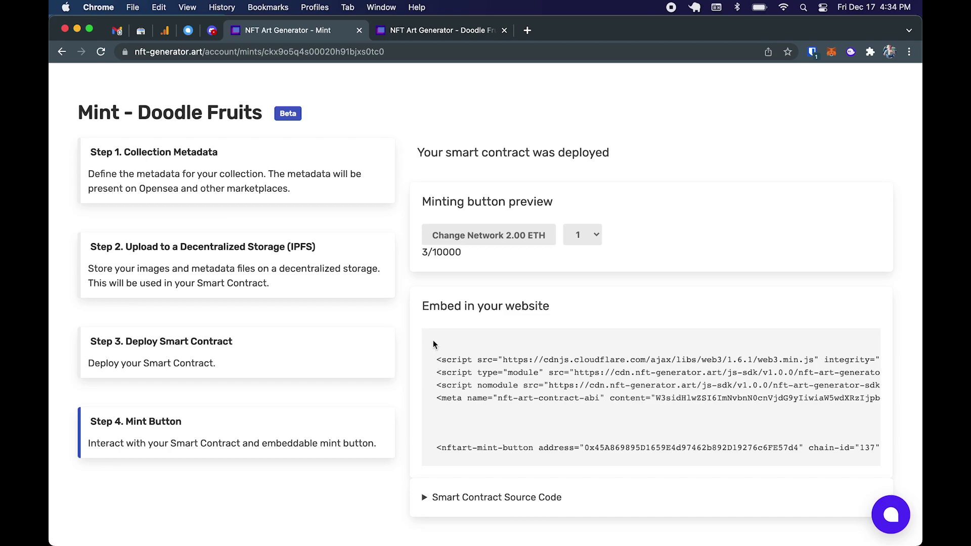
click(439, 32)
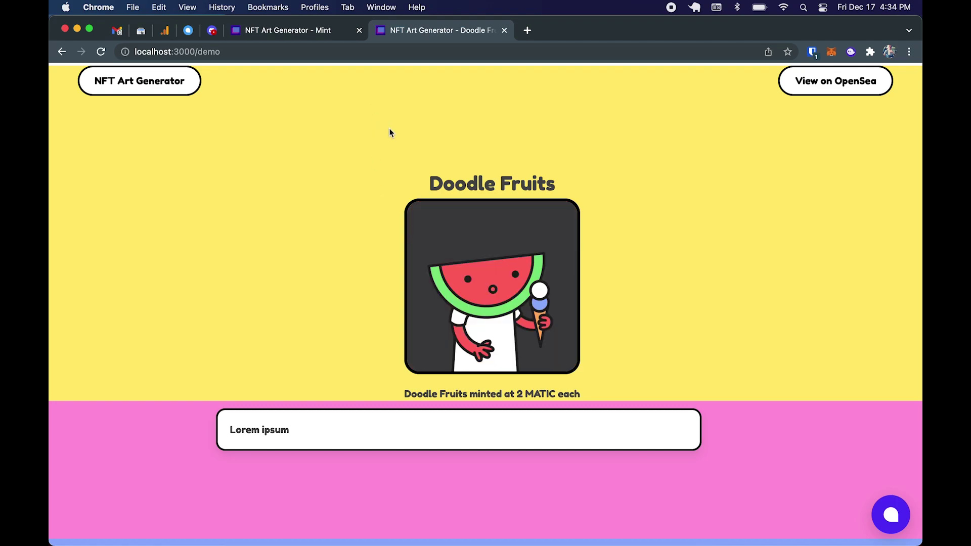
- Copy the first four embed code lines (script and meta) from the Mint - Doodle Fruits page
click(295, 34)
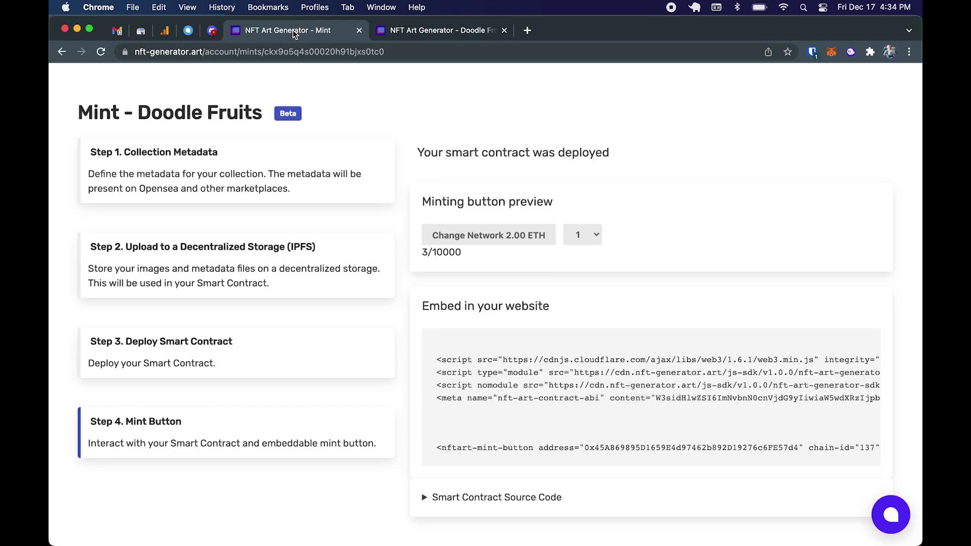
drag(437, 359, 439, 408)
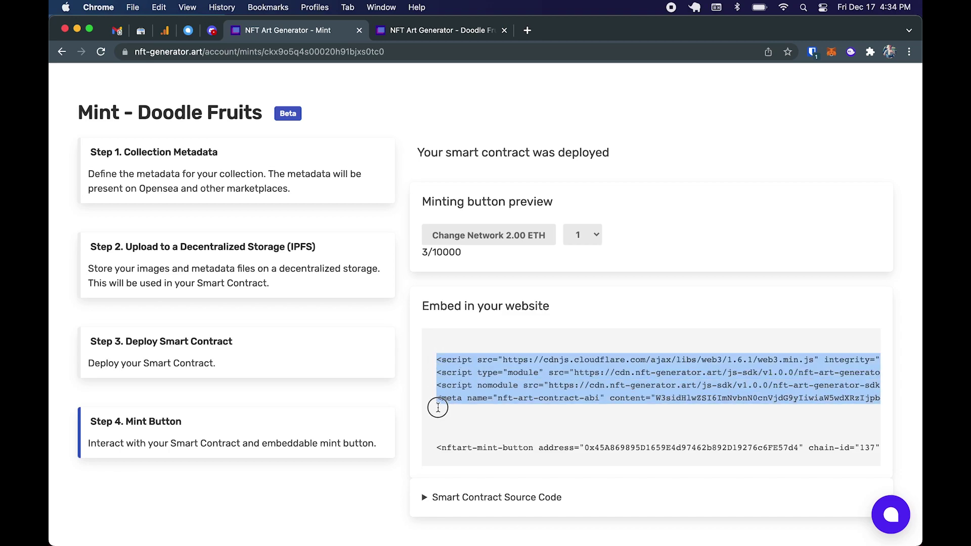
right_click(446, 382)
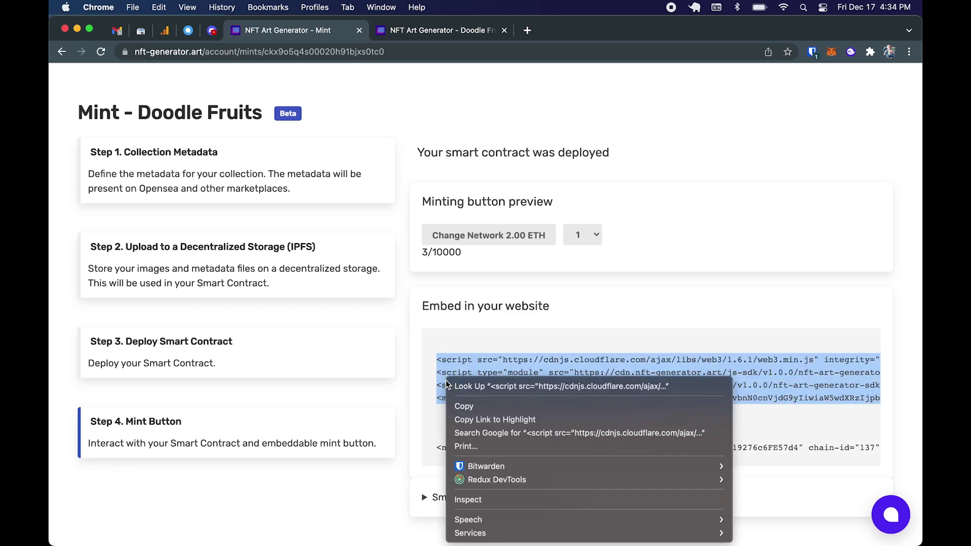
click(463, 406)
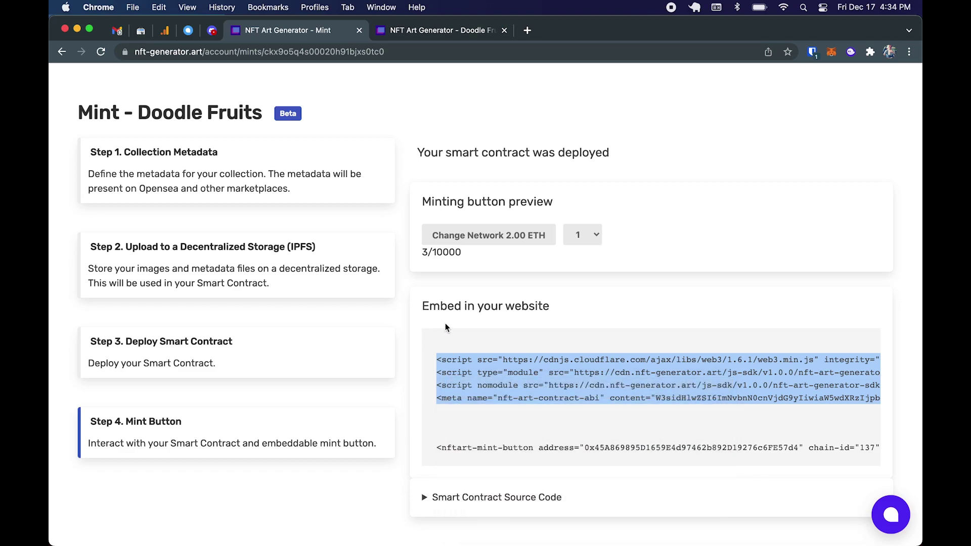
key(super+Tab)
key(super+Tab)
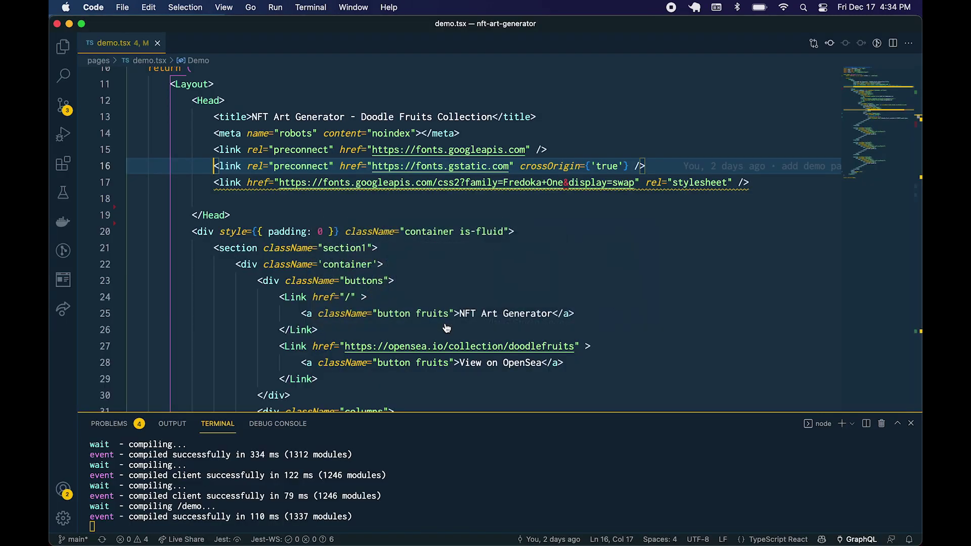
- Paste the copied embed scripts and ABI meta tag into demo.tsx's Head section and save
click(224, 199)
key(Return)
key(Return)
key(Return)
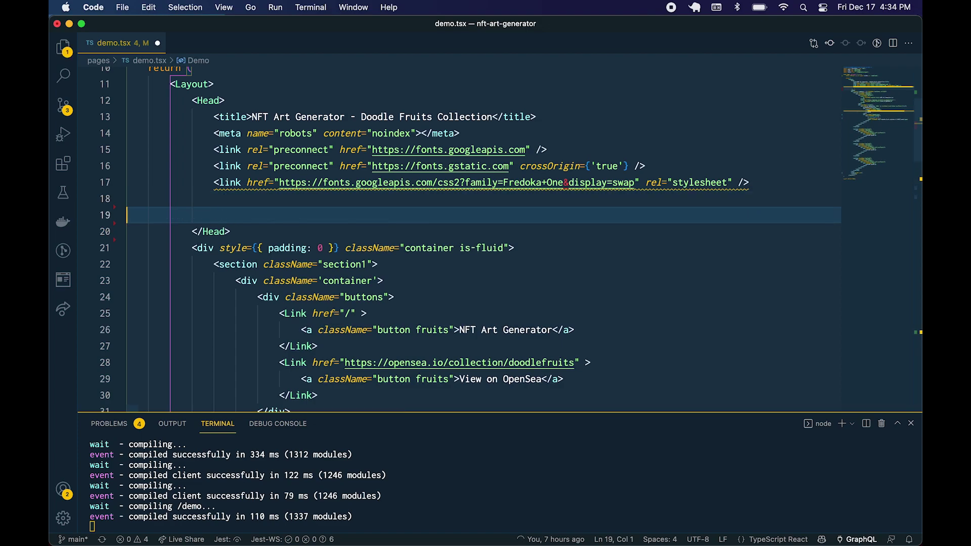
key(super+v)
key(super+s)
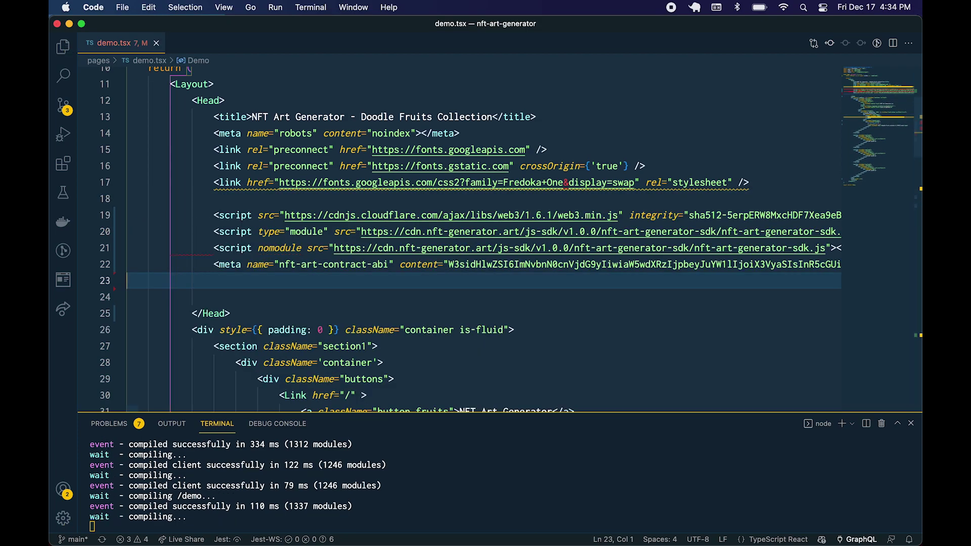
key(BackSpace)
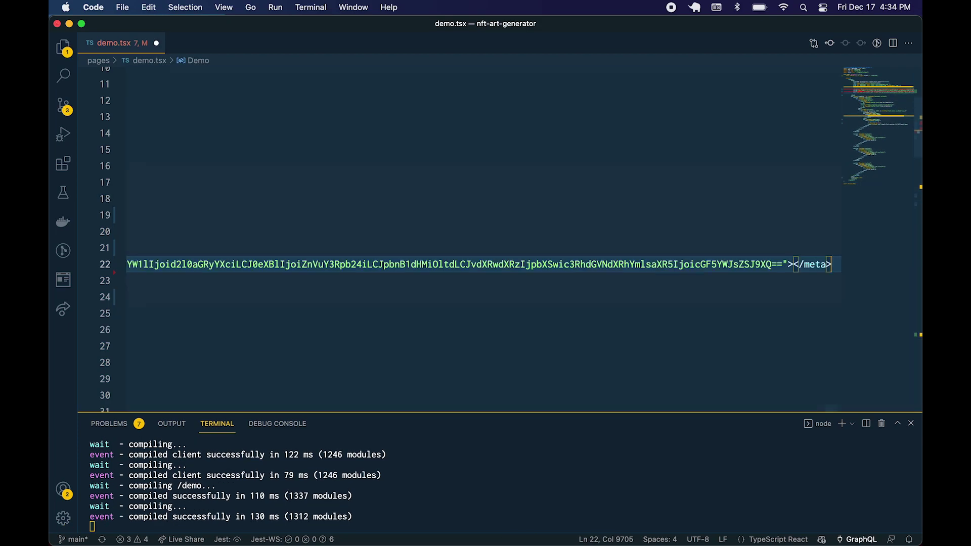
key(ctrl+Up)
- Copy the <nftart-mint-button> embed line from the Doodle Fruits Mint page
click(312, 214)
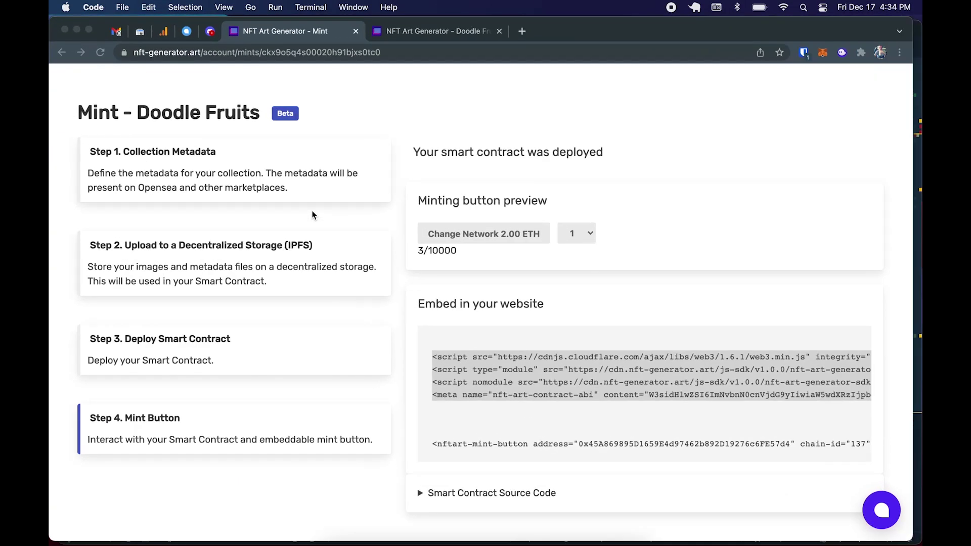
drag(438, 450, 438, 462)
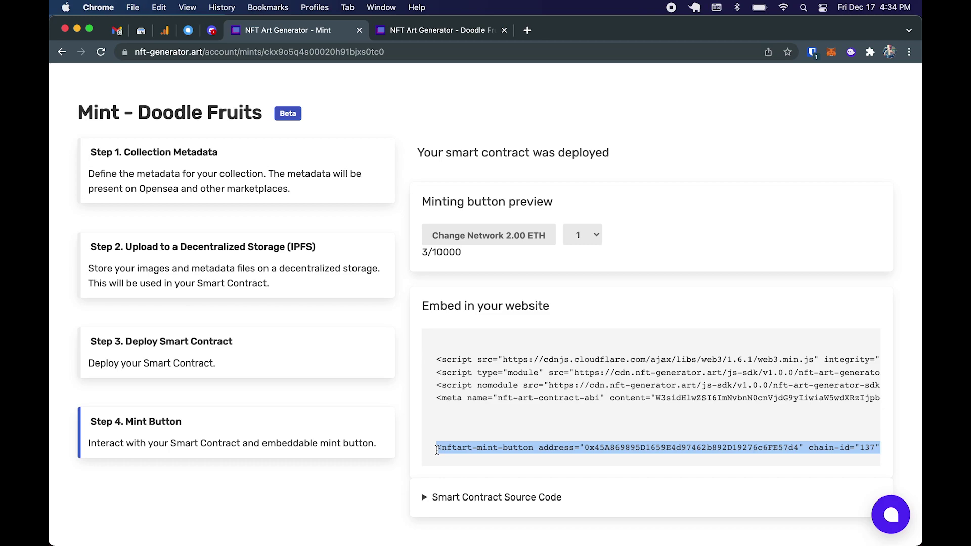
right_click(448, 447)
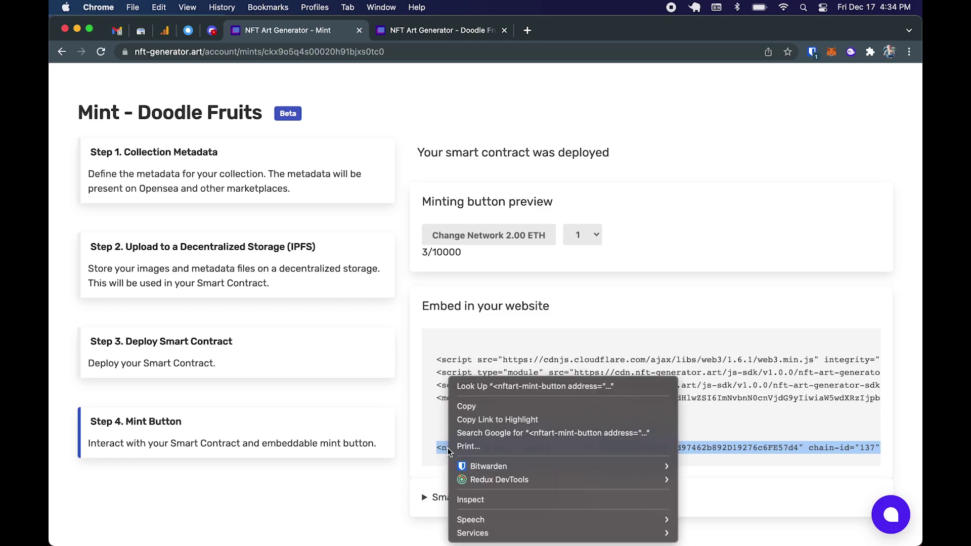
click(475, 408)
key(super+Tab)
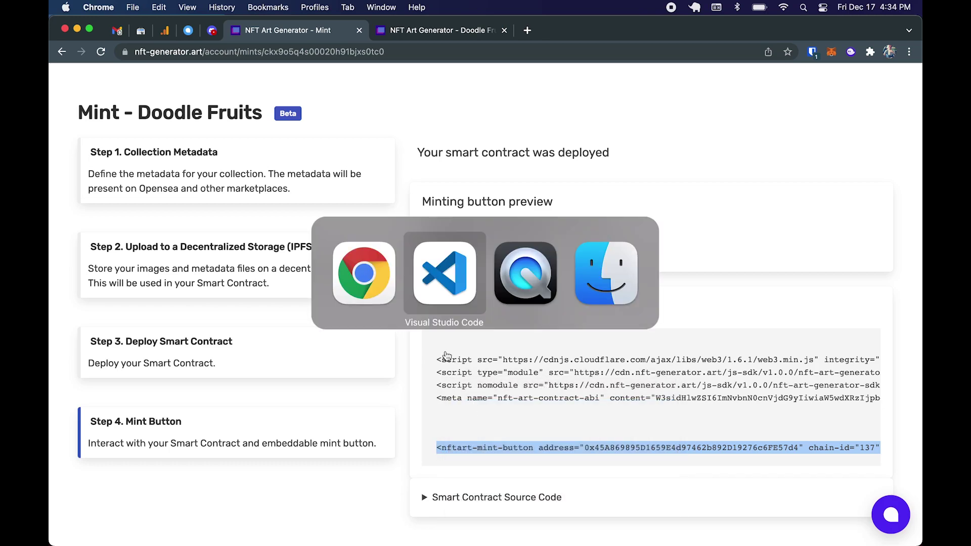
scroll(371, 198, left, 10)
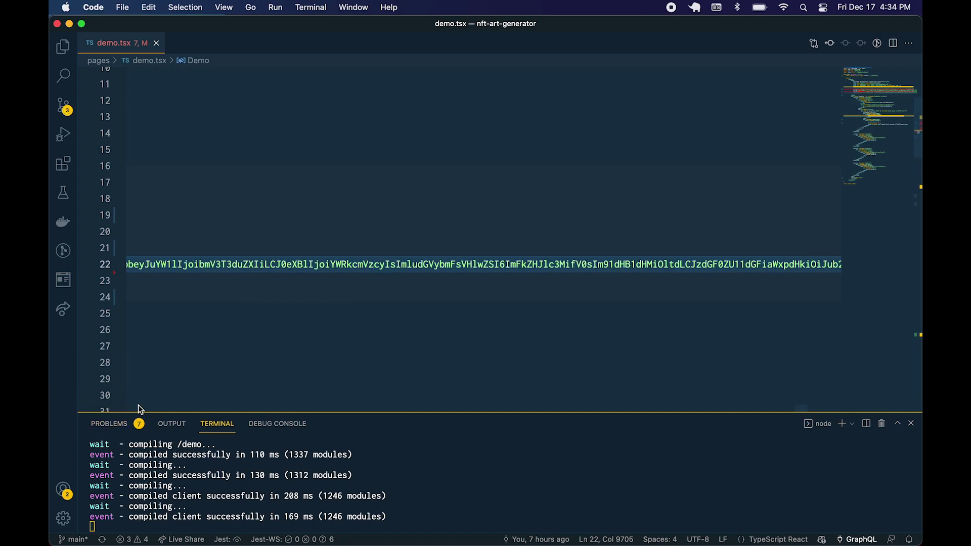
- Replace the placeholder true on line 47 with the pasted mint-button tag and save demo.tsx
scroll(140, 404, left, 5)
scroll(147, 329, left, 5)
scroll(165, 299, down, 4)
scroll(165, 300, down, 4)
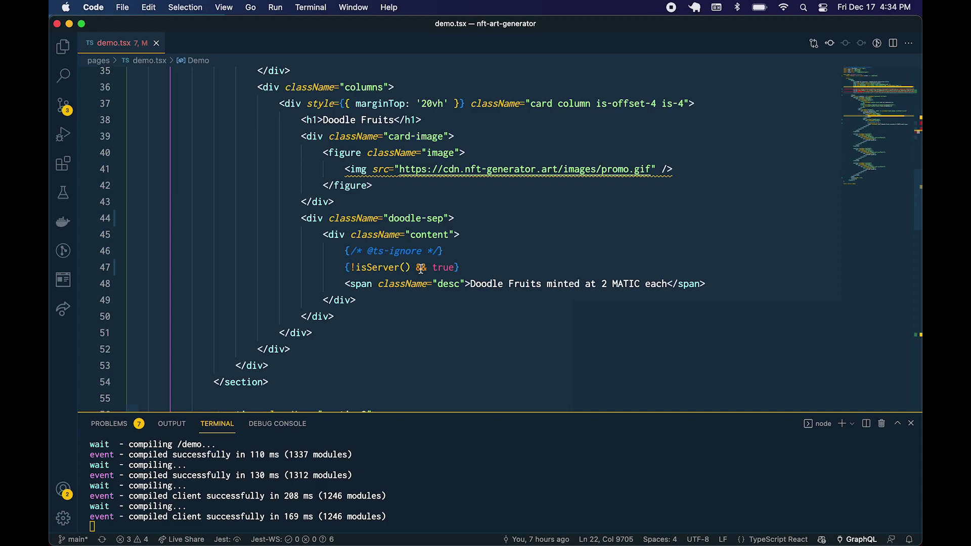
double_click(439, 268)
key(BackSpace)
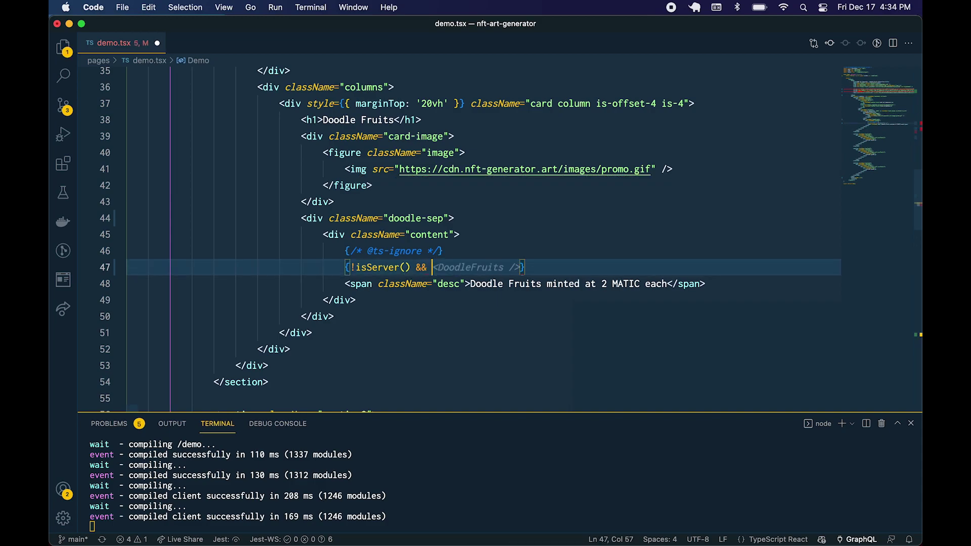
key(super+v)
key(super+s)
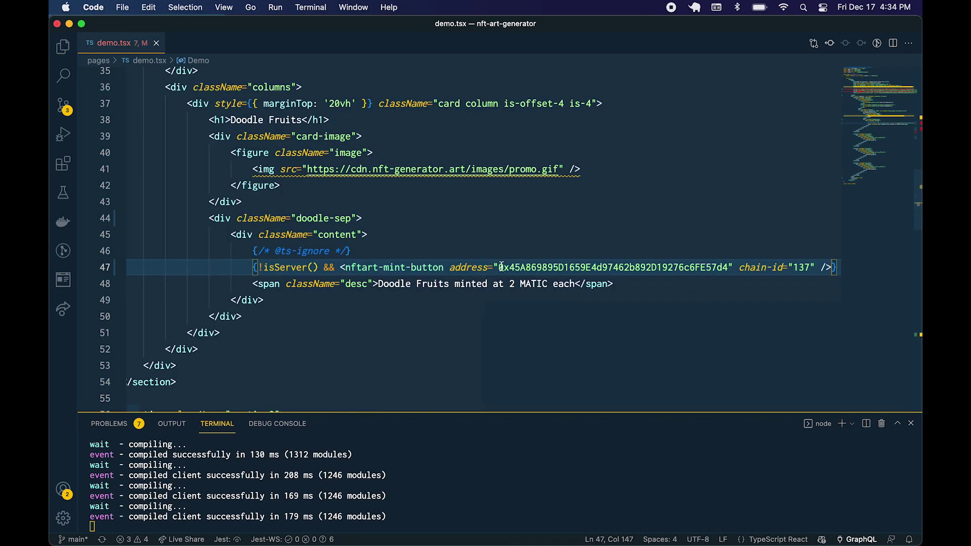
key(super+Tab)
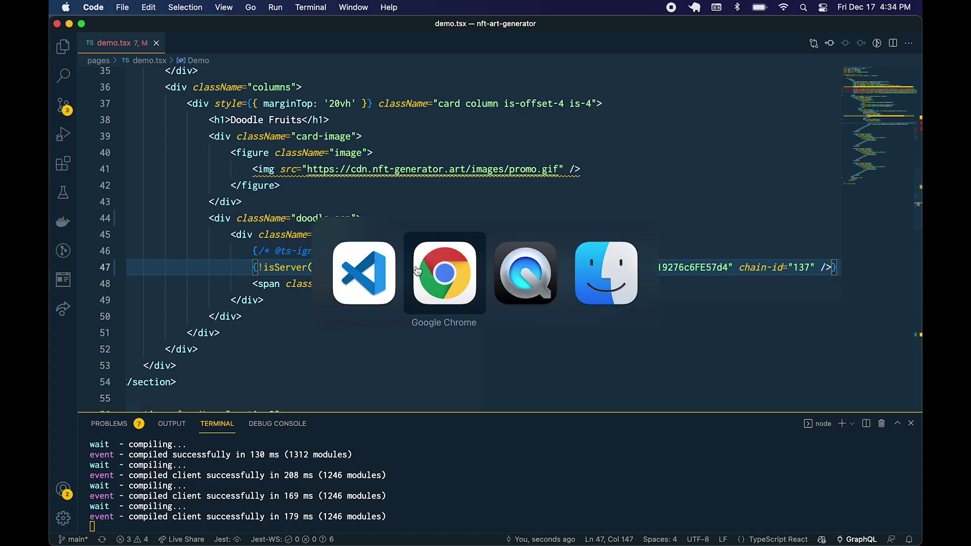
- Switch the localhost Doodle Fruits demo page's wallet network to Matic Mainnet
click(451, 34)
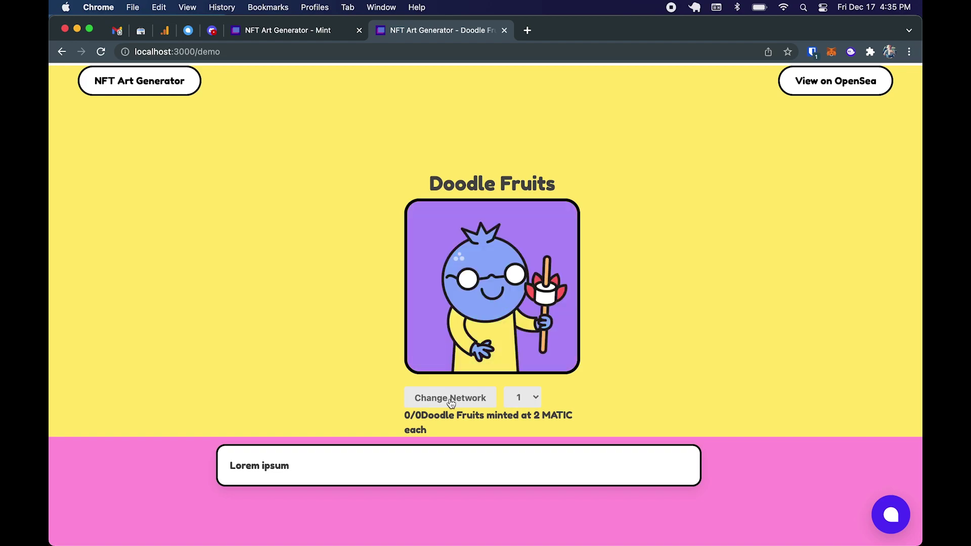
click(450, 398)
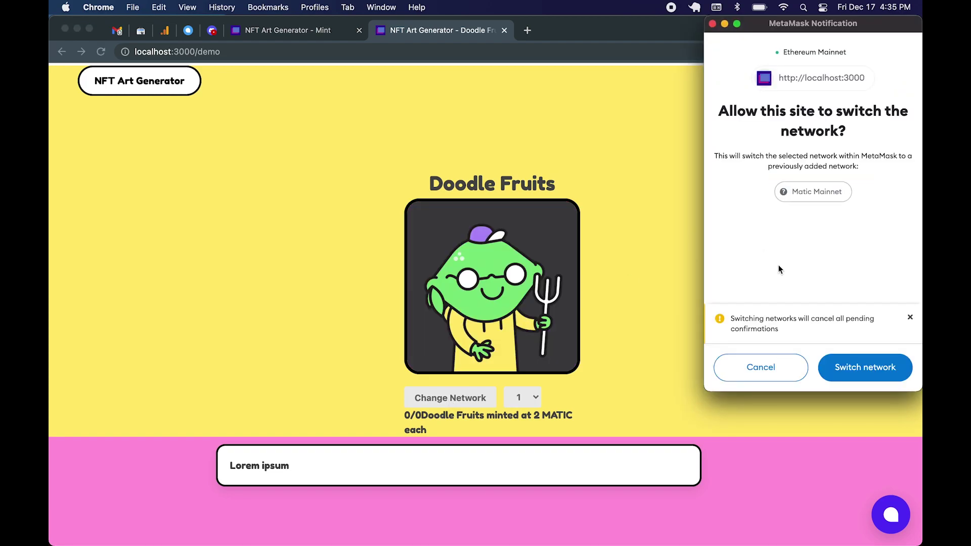
click(854, 372)
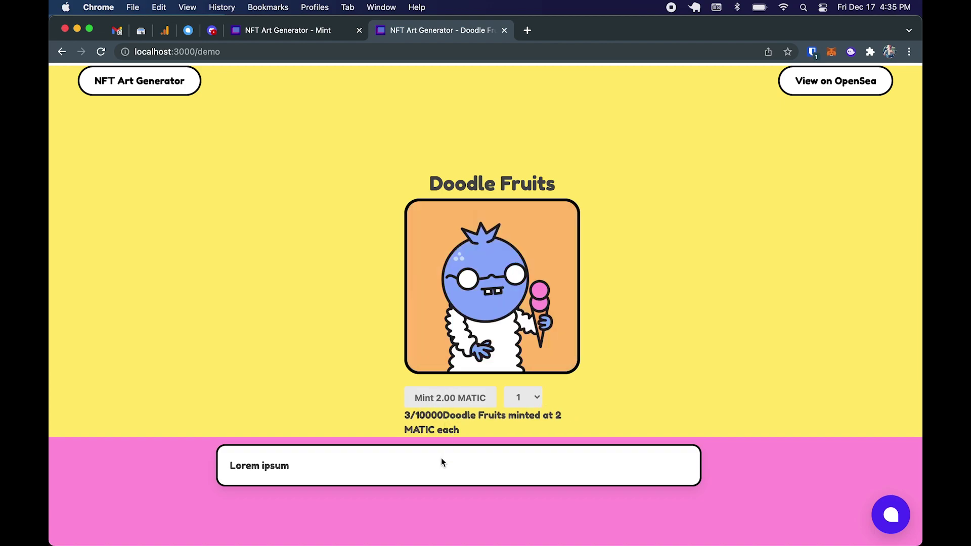
- Test the mint quantity selector at 3, then set it back to 1
click(523, 398)
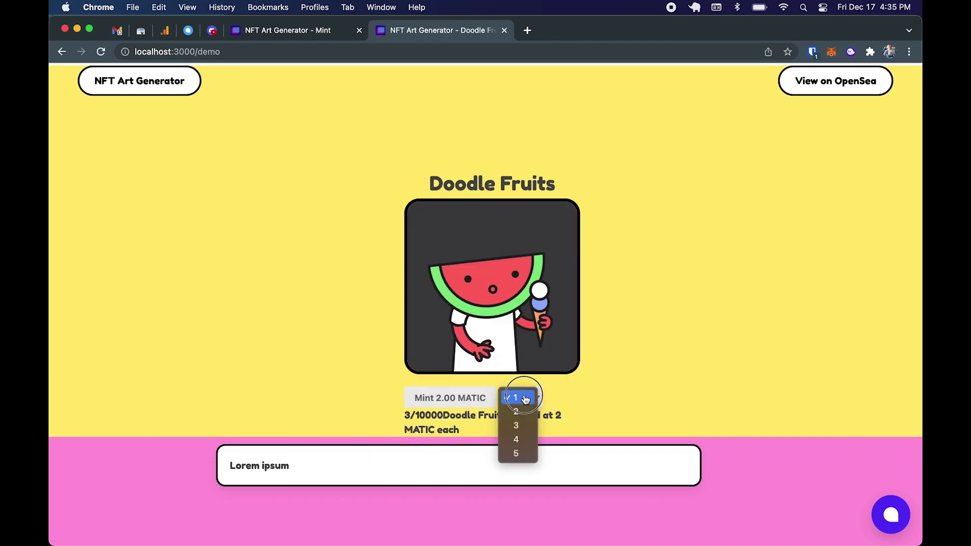
click(521, 430)
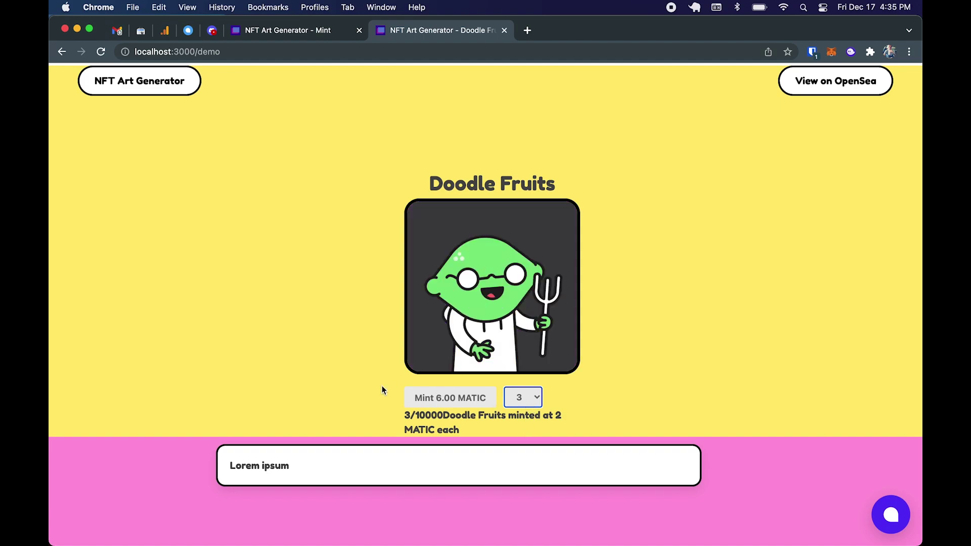
click(523, 398)
click(529, 369)
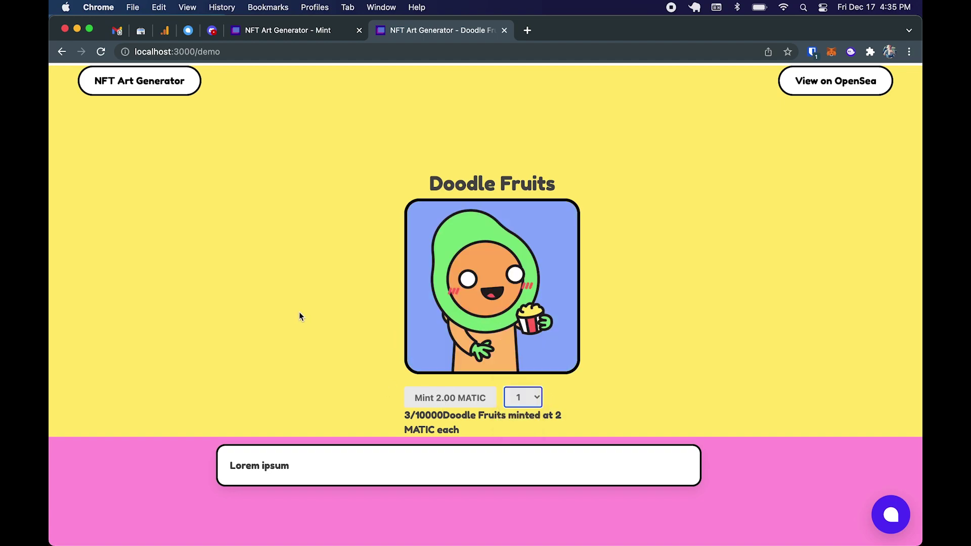
key(super+Tab)
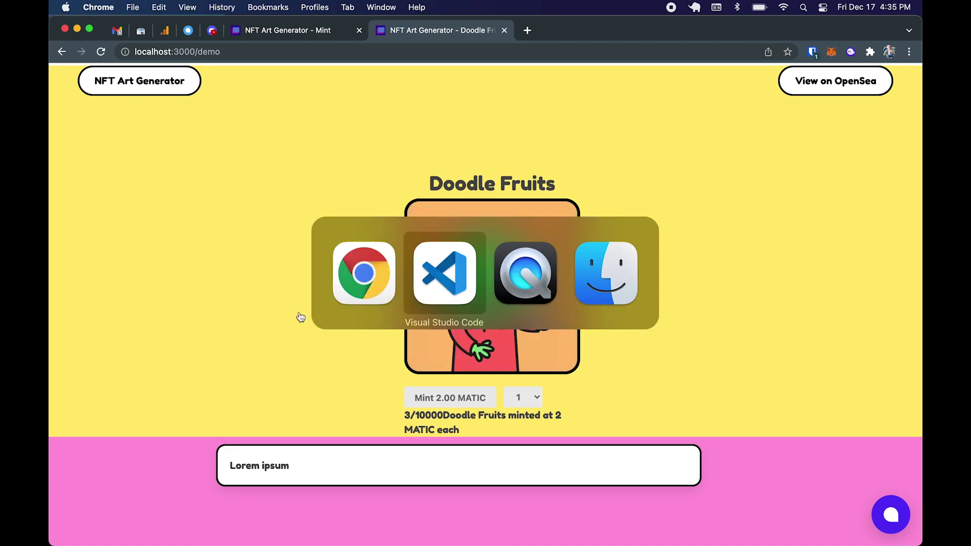
key(super+shift+Tab)
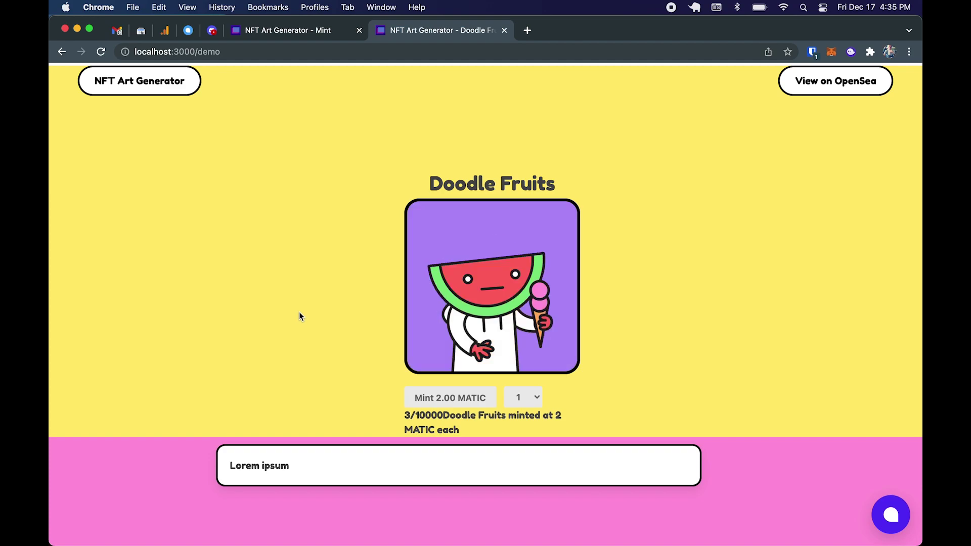
key(super+Tab)
- Uncomment the .nft-art-gen-section mint button styles in the global style block at line 92
scroll(276, 216, down, 5)
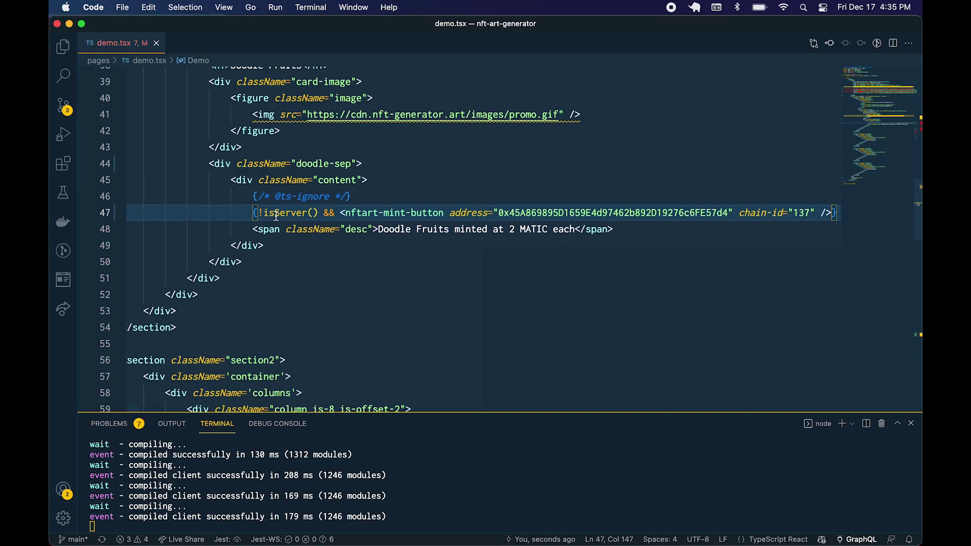
scroll(276, 217, down, 10)
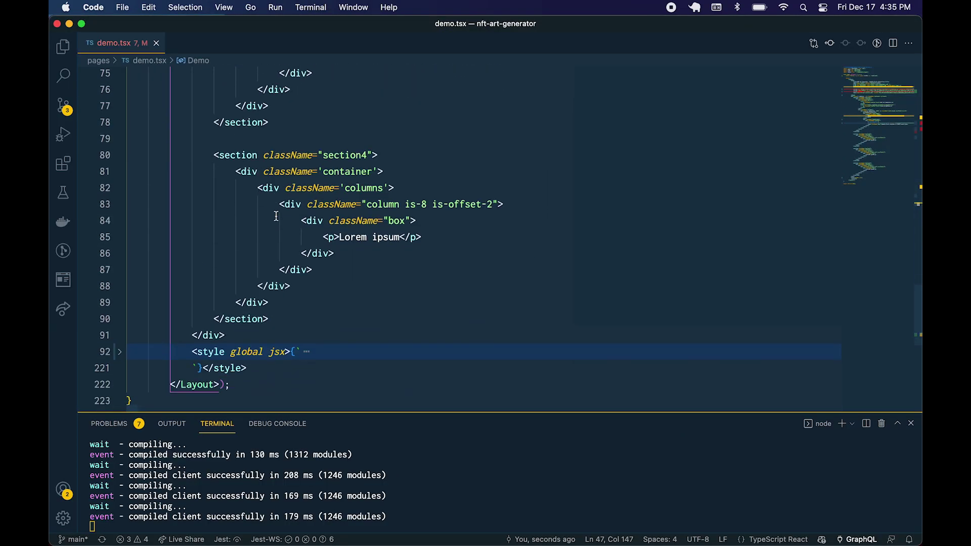
scroll(275, 217, up, 1)
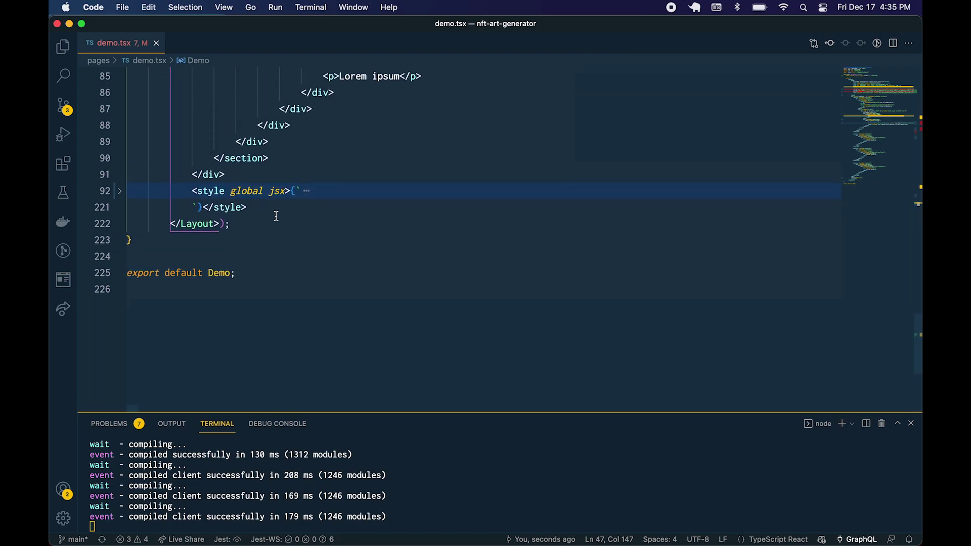
click(306, 192)
scroll(163, 245, down, 4)
drag(213, 164, 256, 281)
scroll(219, 238, down, 5)
scroll(224, 237, down, 7)
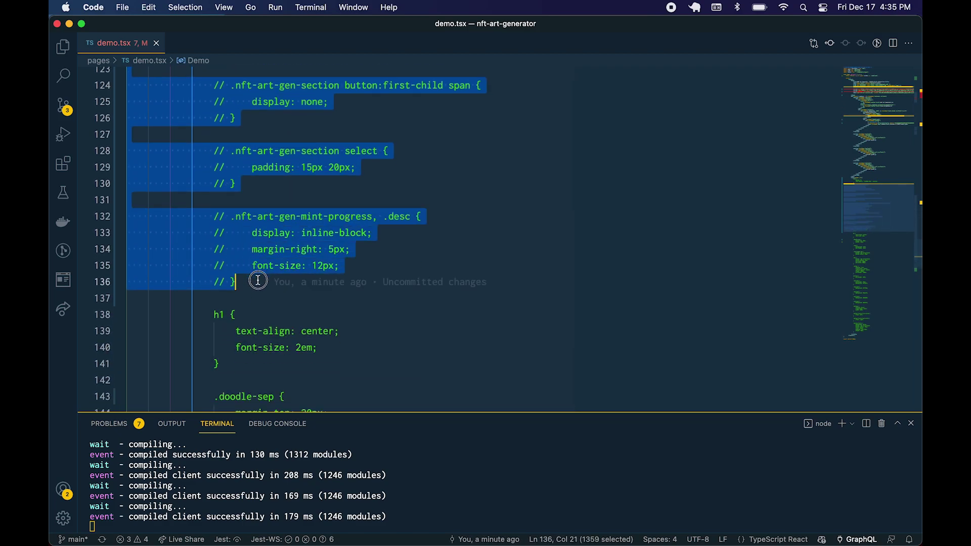
key(super+slash)
scroll(258, 280, up, 13)
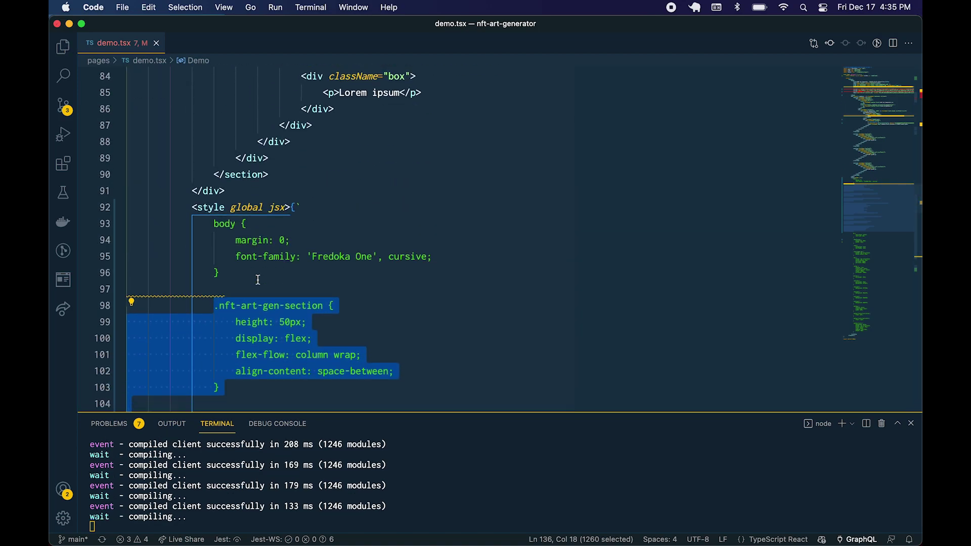
key(super+Tab)
scroll(299, 242, down, 2)
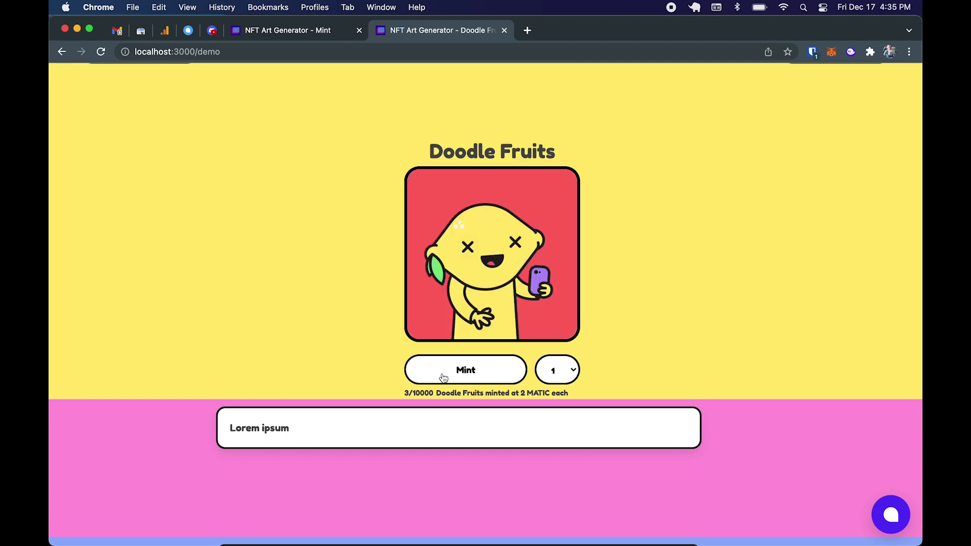
- Clear the style code selection in demo.tsx and return to the Mint - Doodle Fruits page
scroll(443, 379, up, 2)
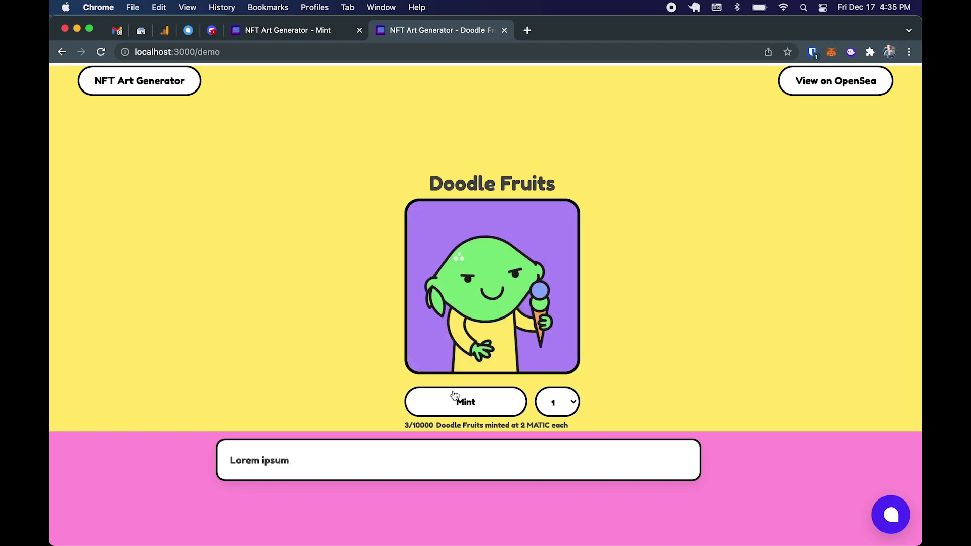
key(super+Tab)
scroll(400, 312, up, 20)
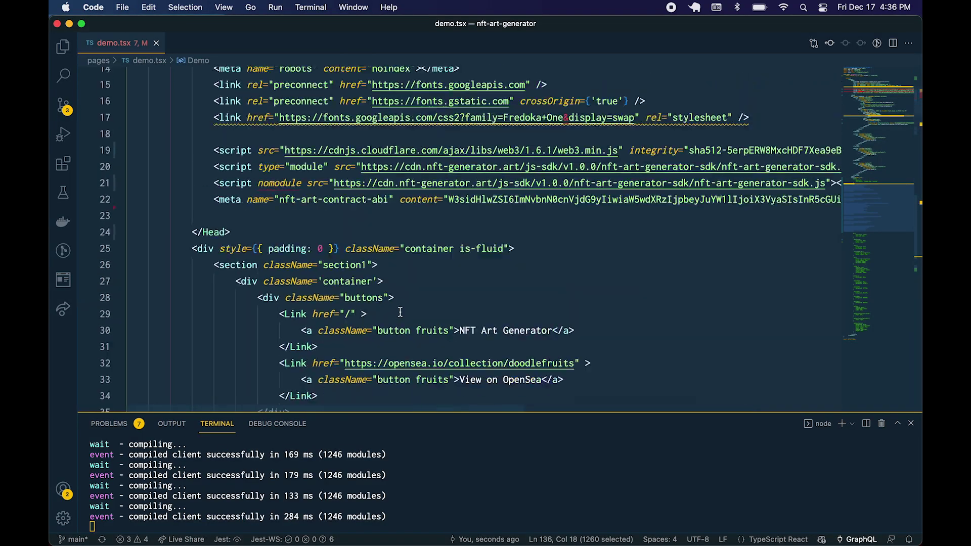
click(422, 236)
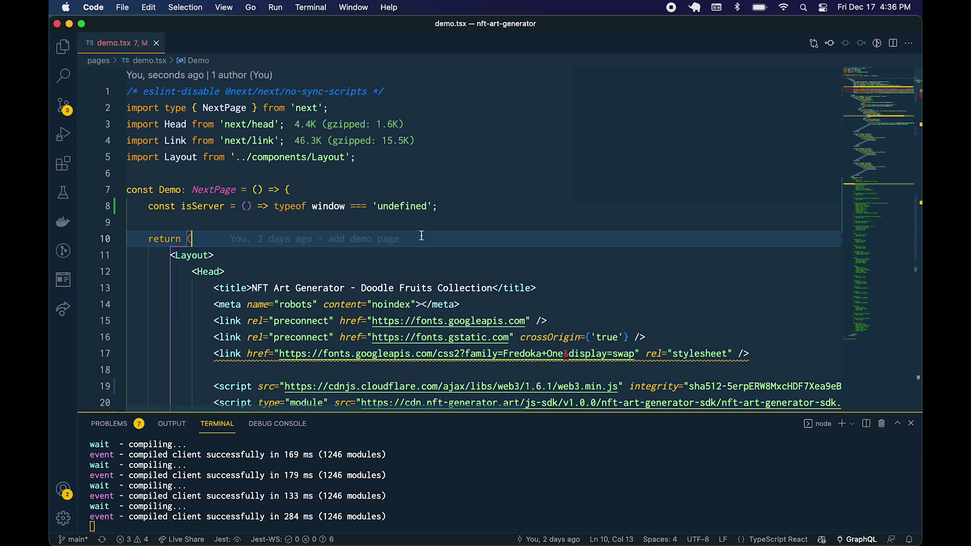
key(super+Tab)
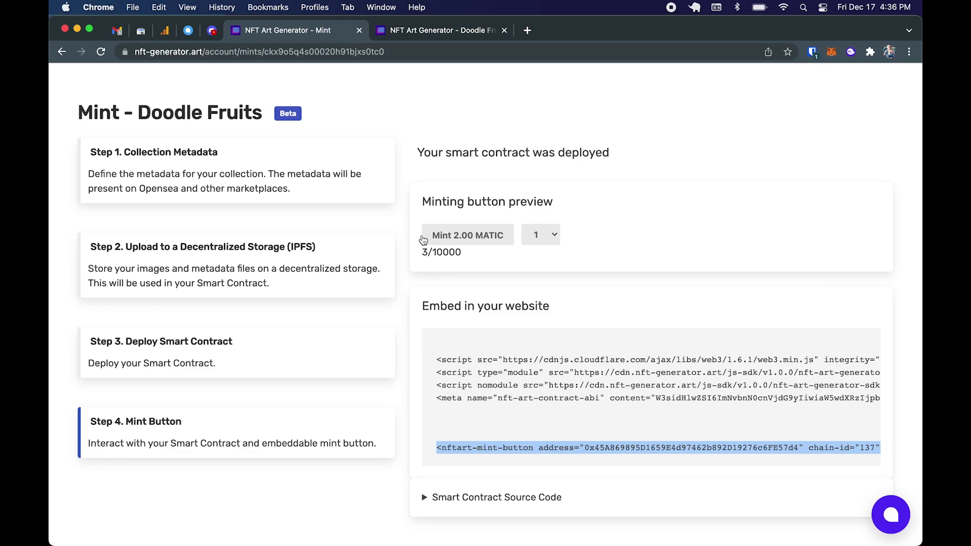
- Deselect the highlighted mint-button snippet in the embed code
click(439, 354)
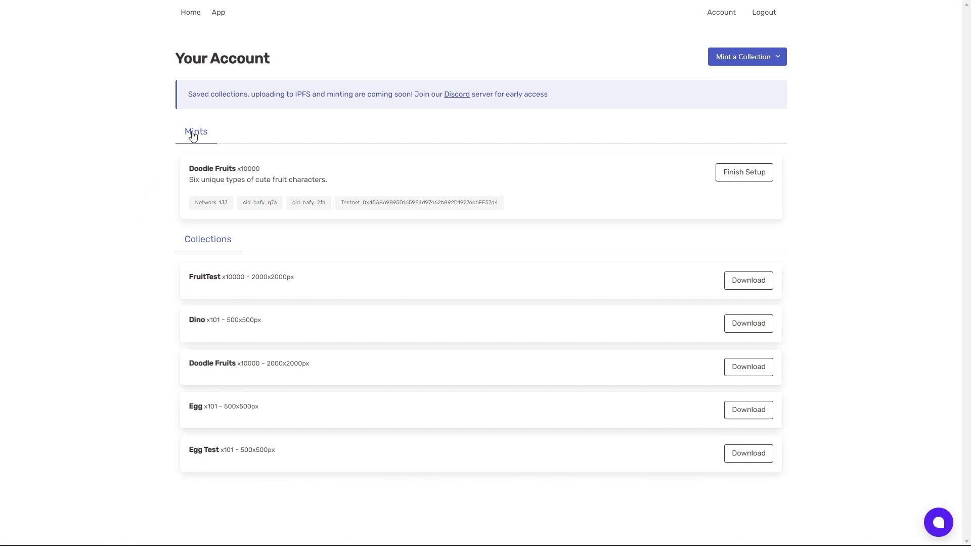
- Open the Doodle Fruits contract on Polygonscan and view its verified source code
click(388, 205)
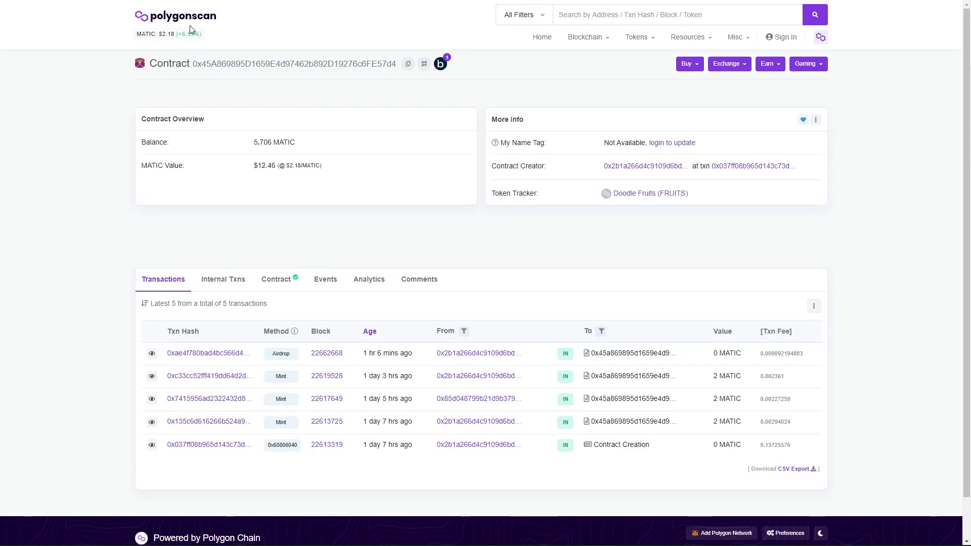
click(277, 287)
scroll(290, 273, down, 3)
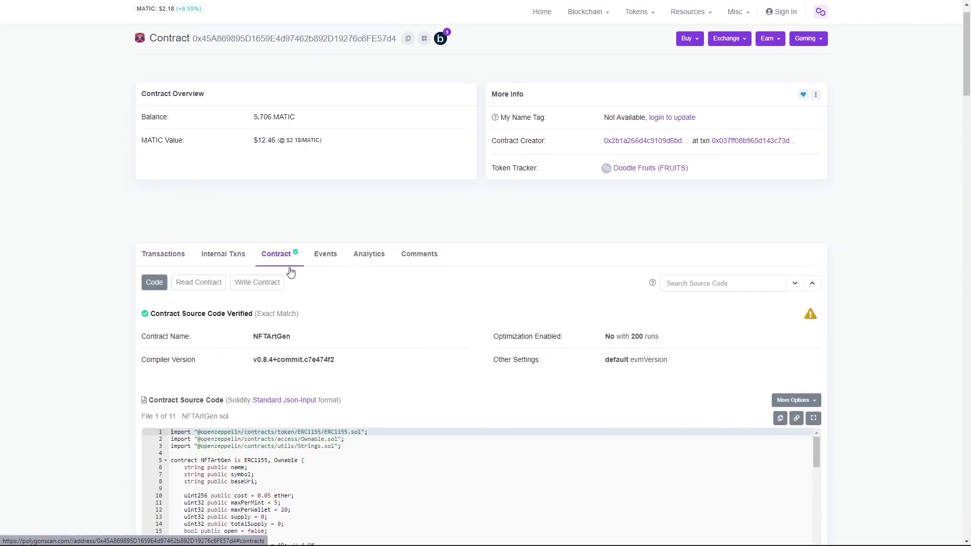
- Review the Write Contract functions, including the airdrop and withdraw inputs
click(263, 157)
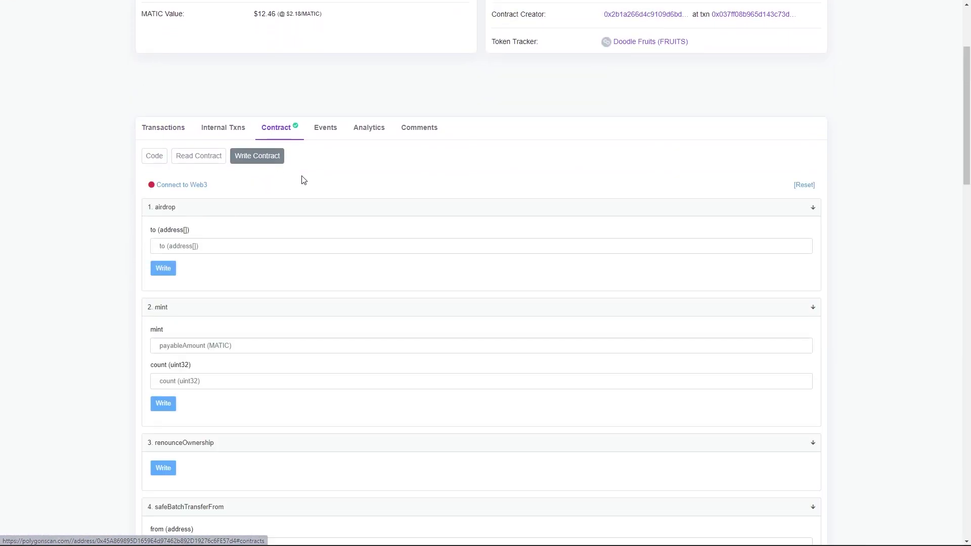
scroll(301, 180, down, 1)
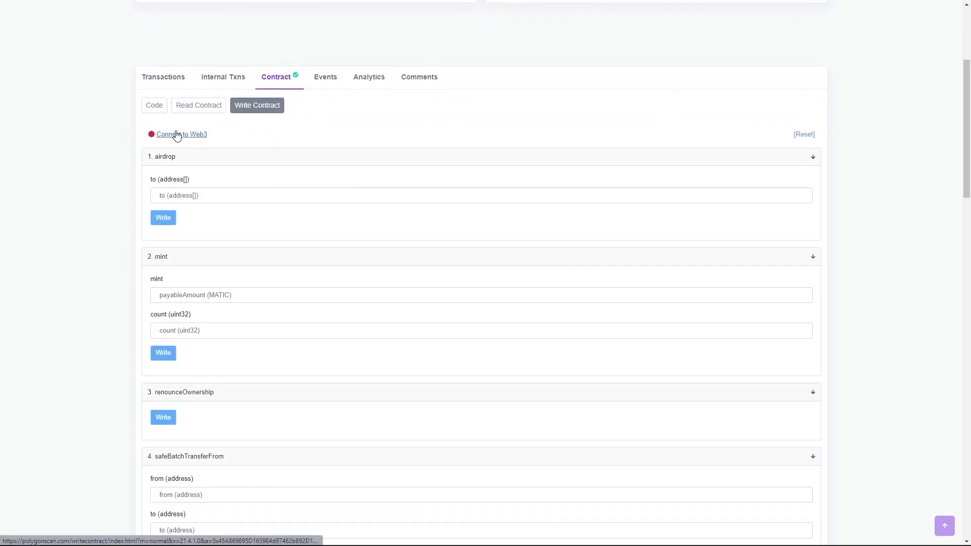
click(199, 194)
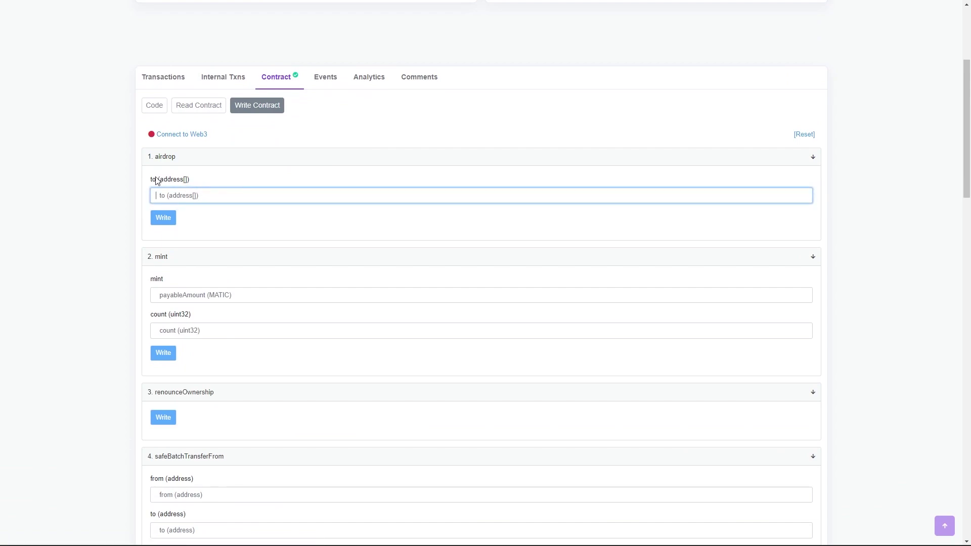
scroll(205, 190, down, 20)
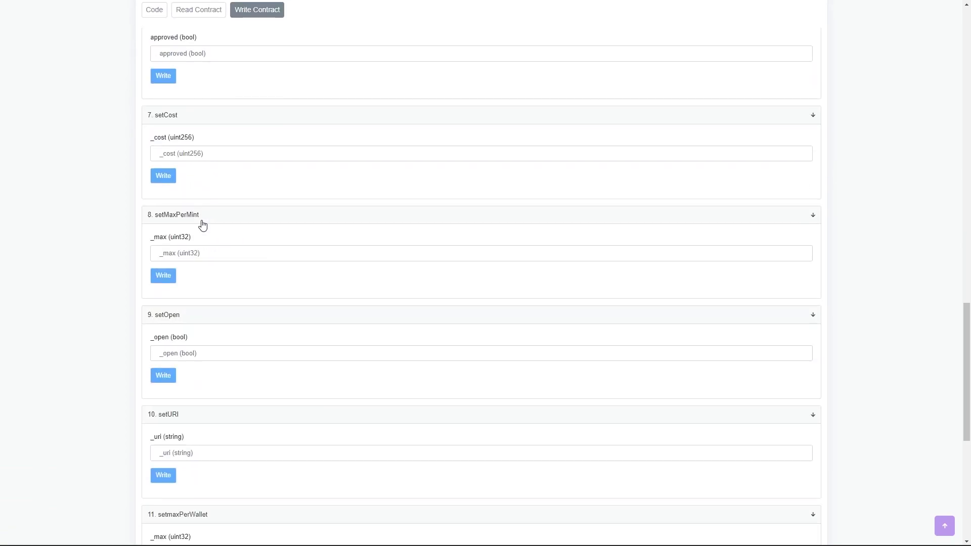
click(162, 369)
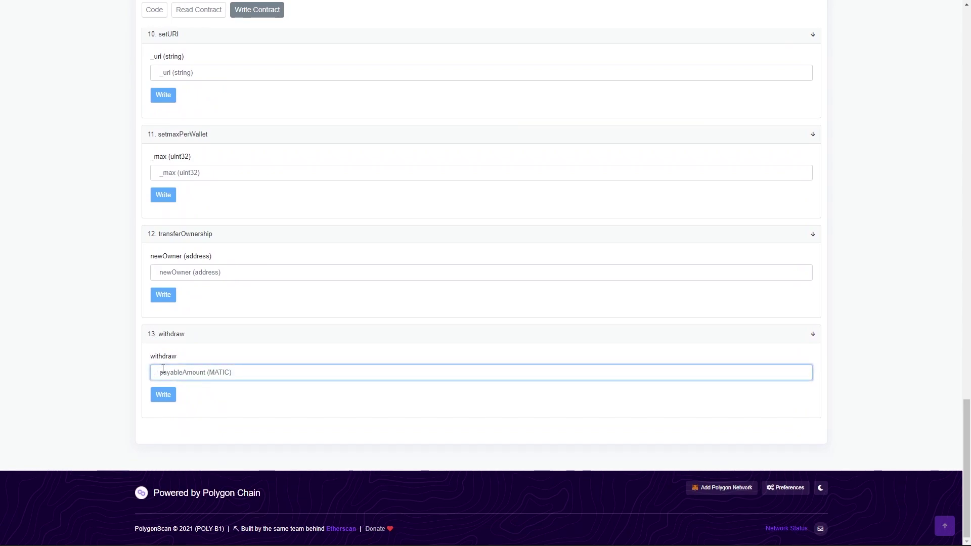
key(ctrl+Tab)
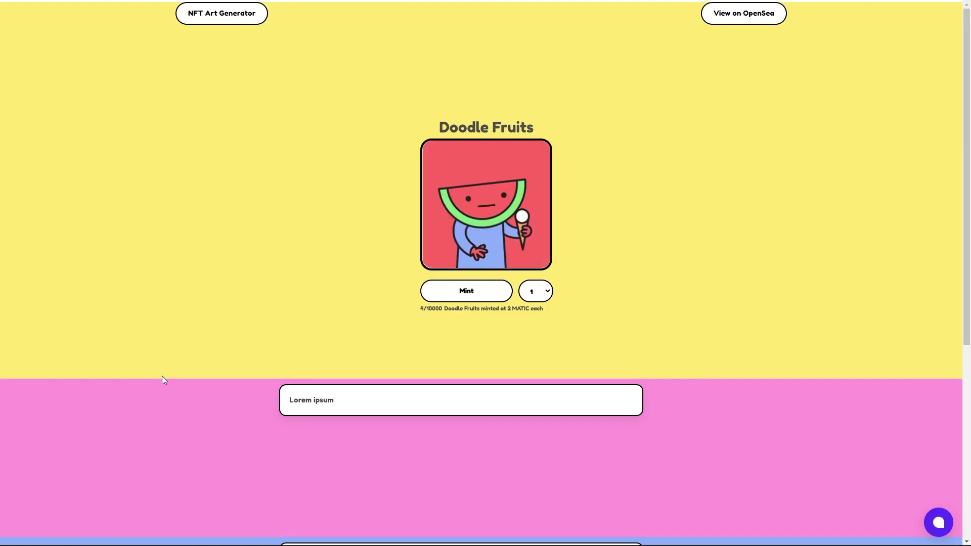